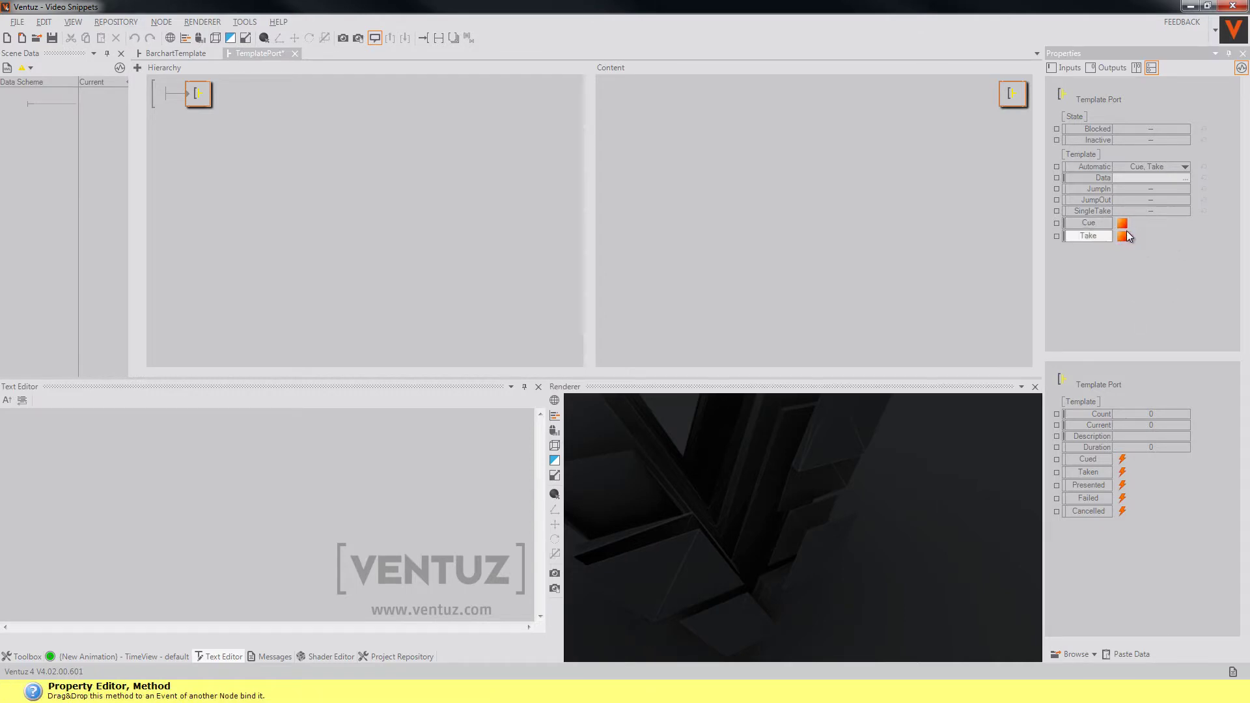
Step: Set the Template Port's Automatic option to Manual by clearing both Cue and Take
click(1185, 178)
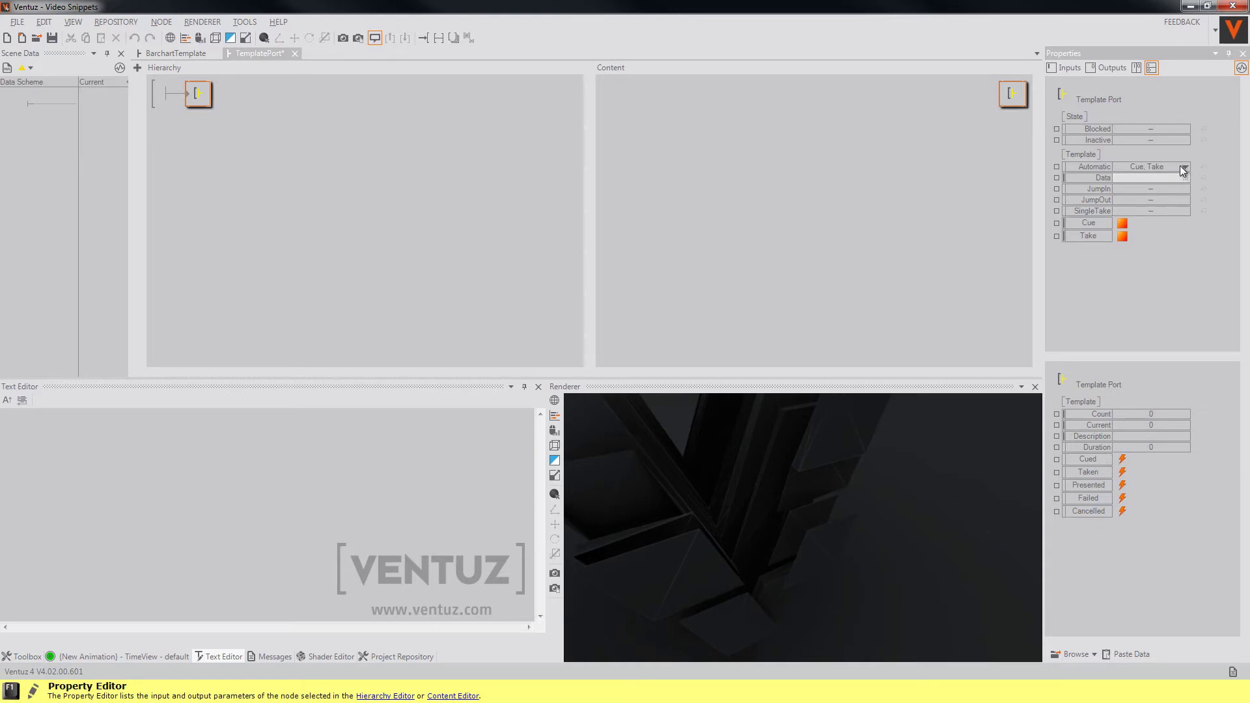
click(783, 561)
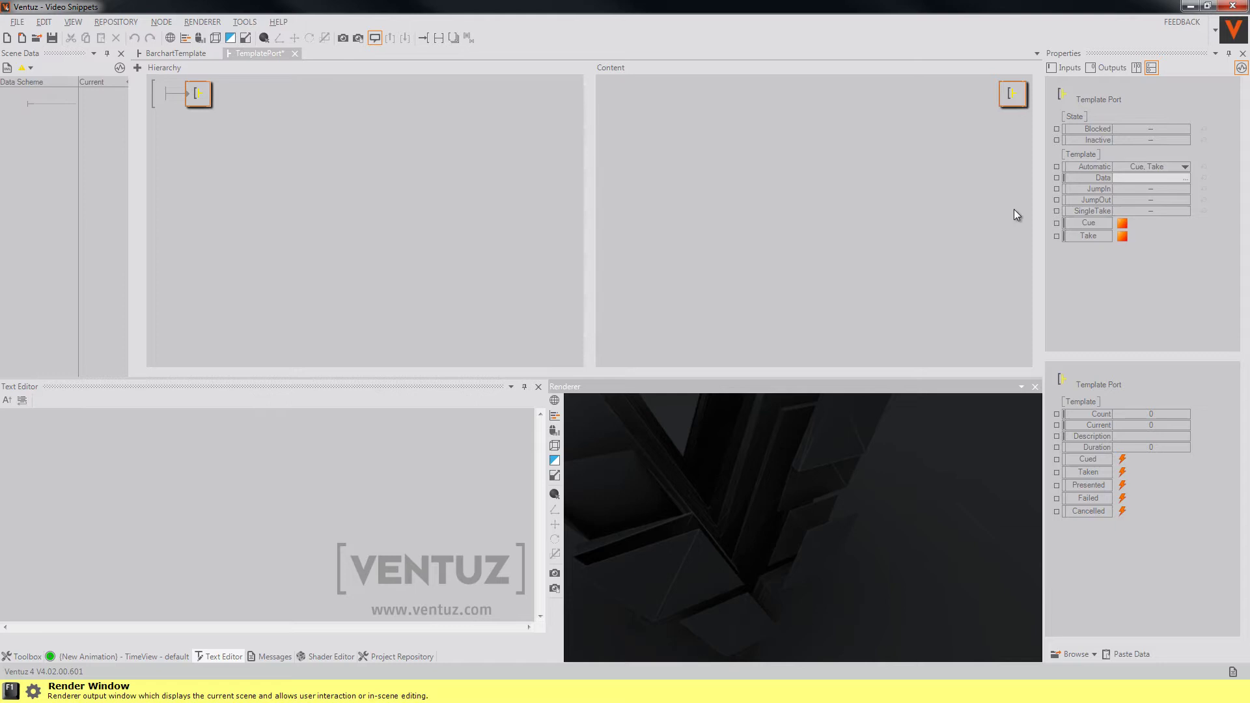
click(1129, 264)
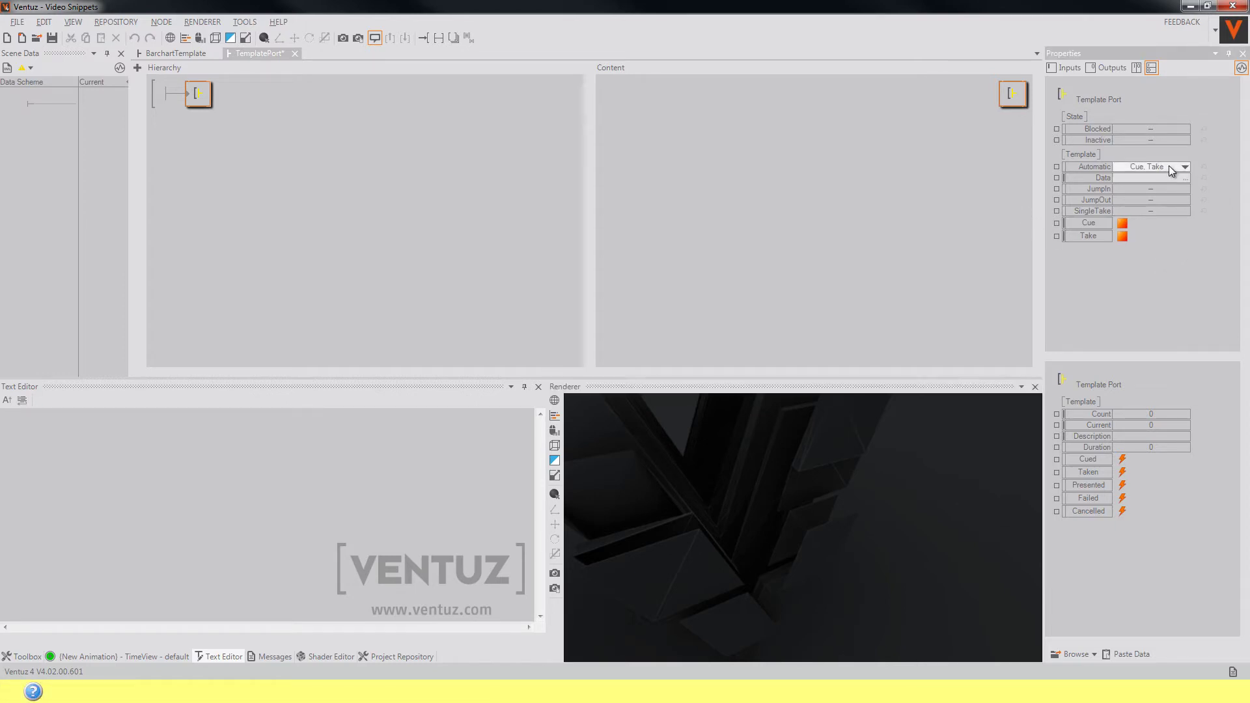
click(1133, 167)
click(1142, 180)
click(1145, 193)
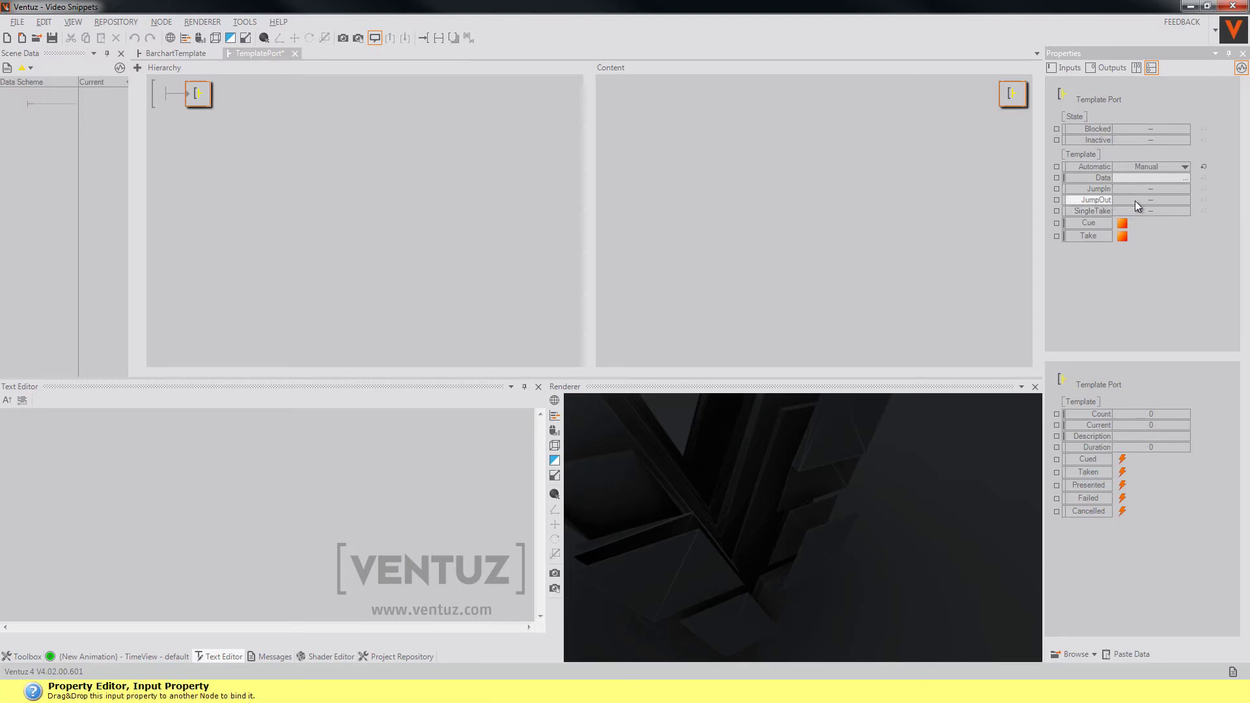
Step: Toggle JumpIn on and back off, then deselect the node to show scene properties
click(909, 470)
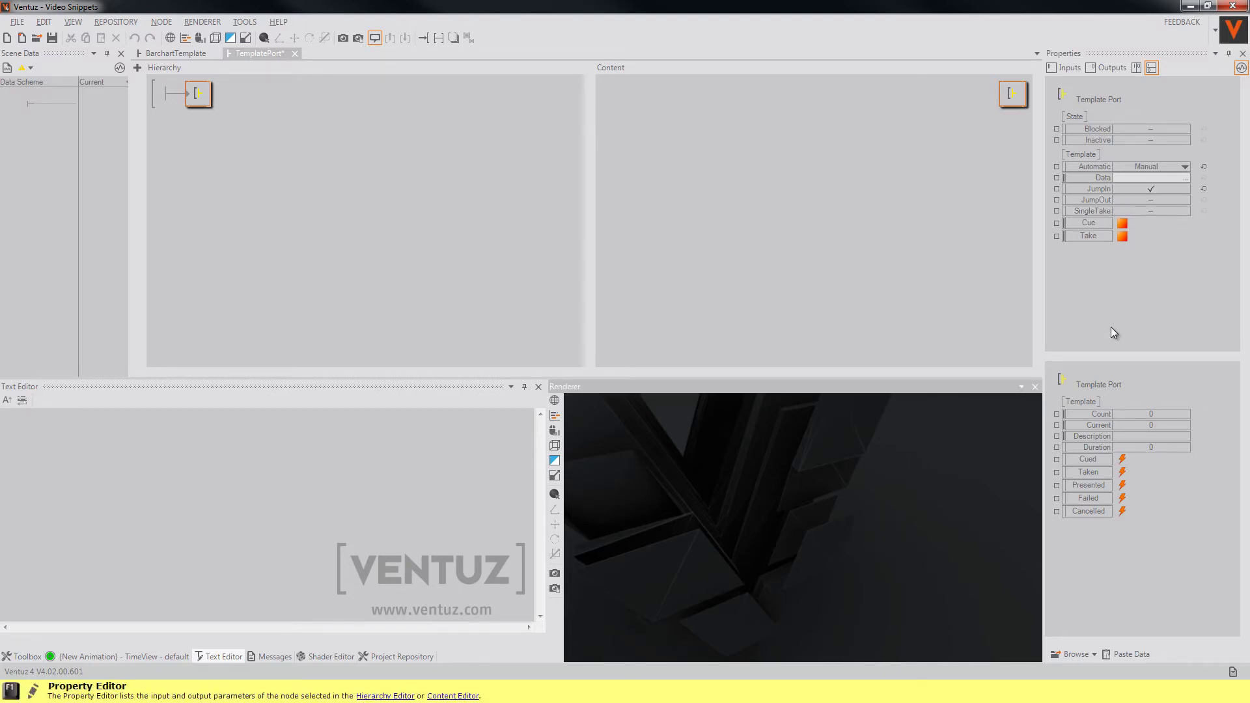
click(1165, 188)
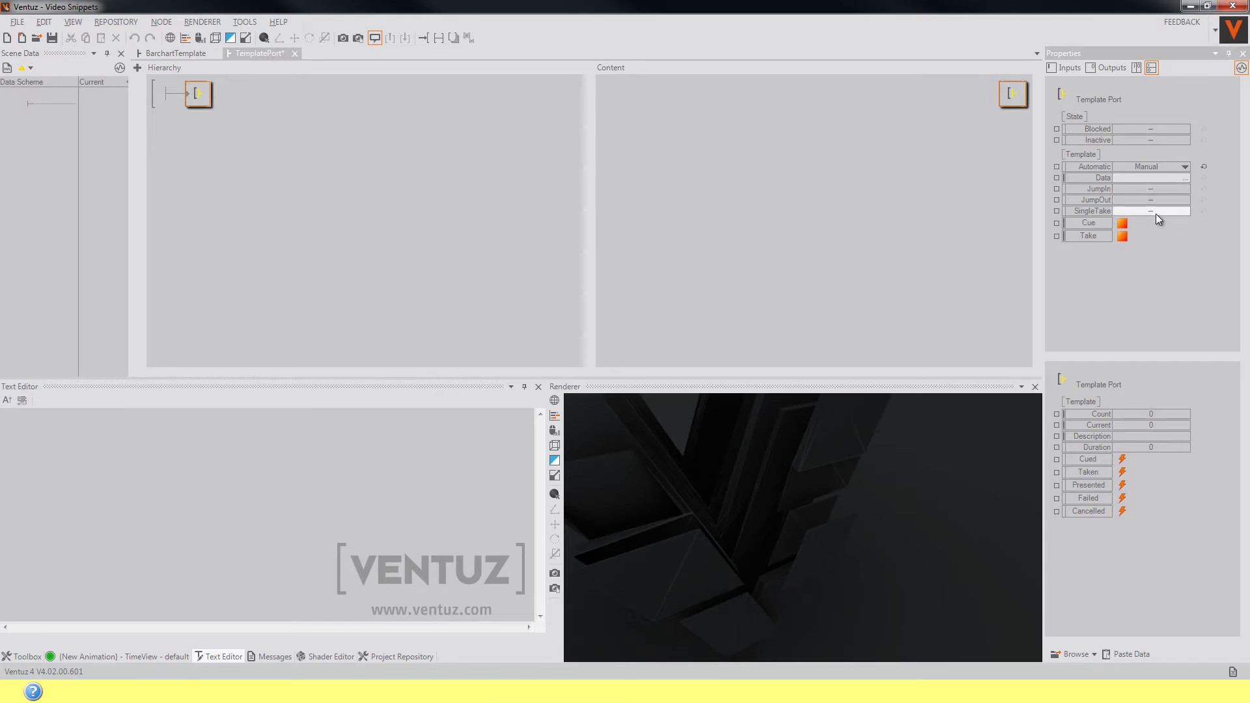
click(346, 268)
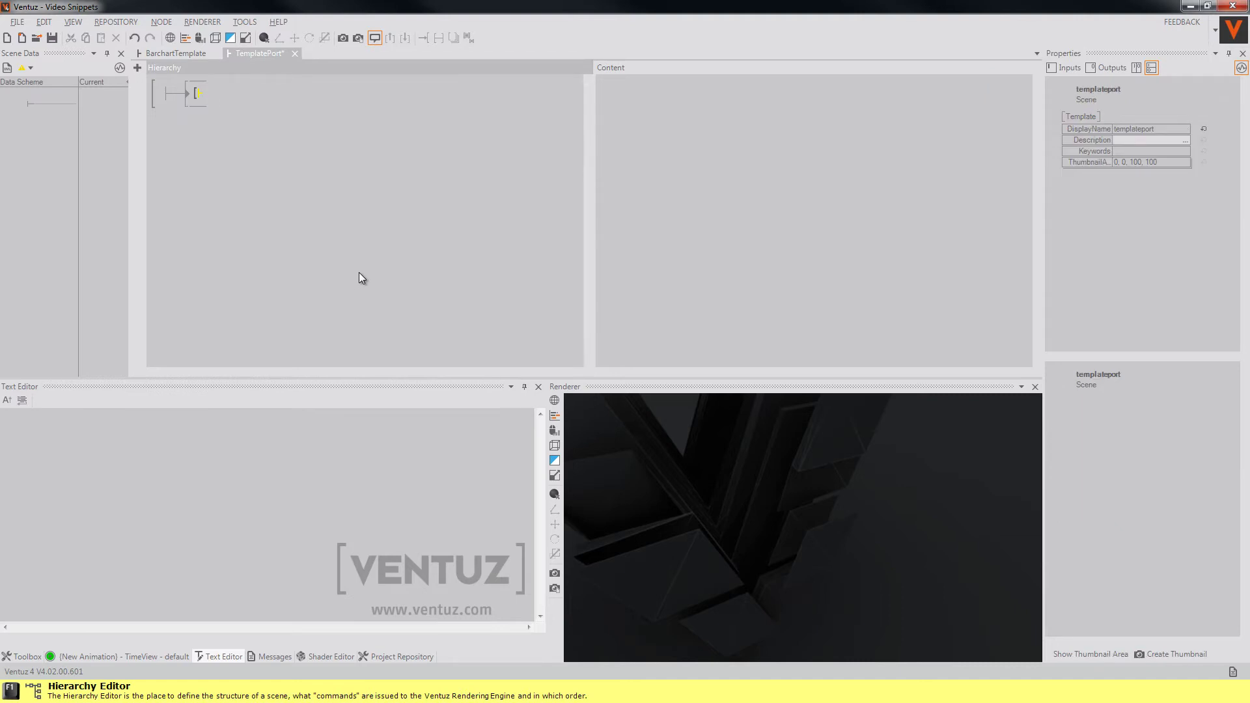
Step: In BarchartTemplate, set Animation1 to In, try Deactivate, then return it to In
key(ctrl+Tab)
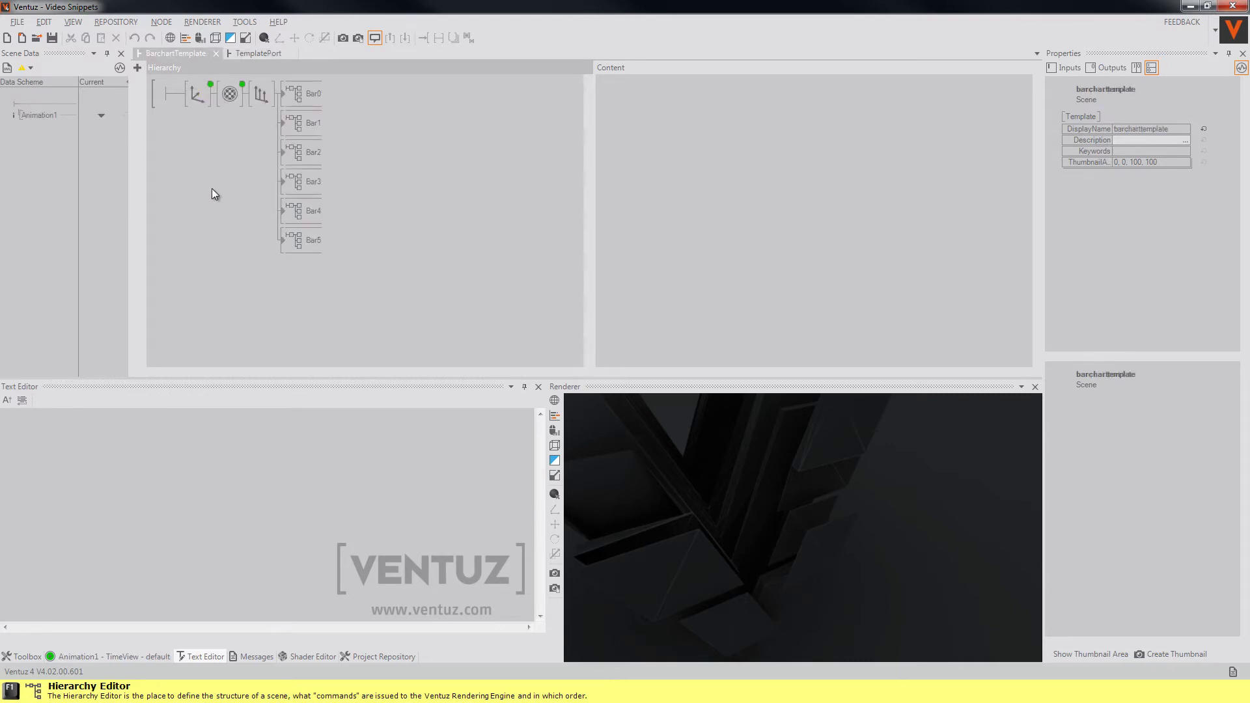
click(102, 117)
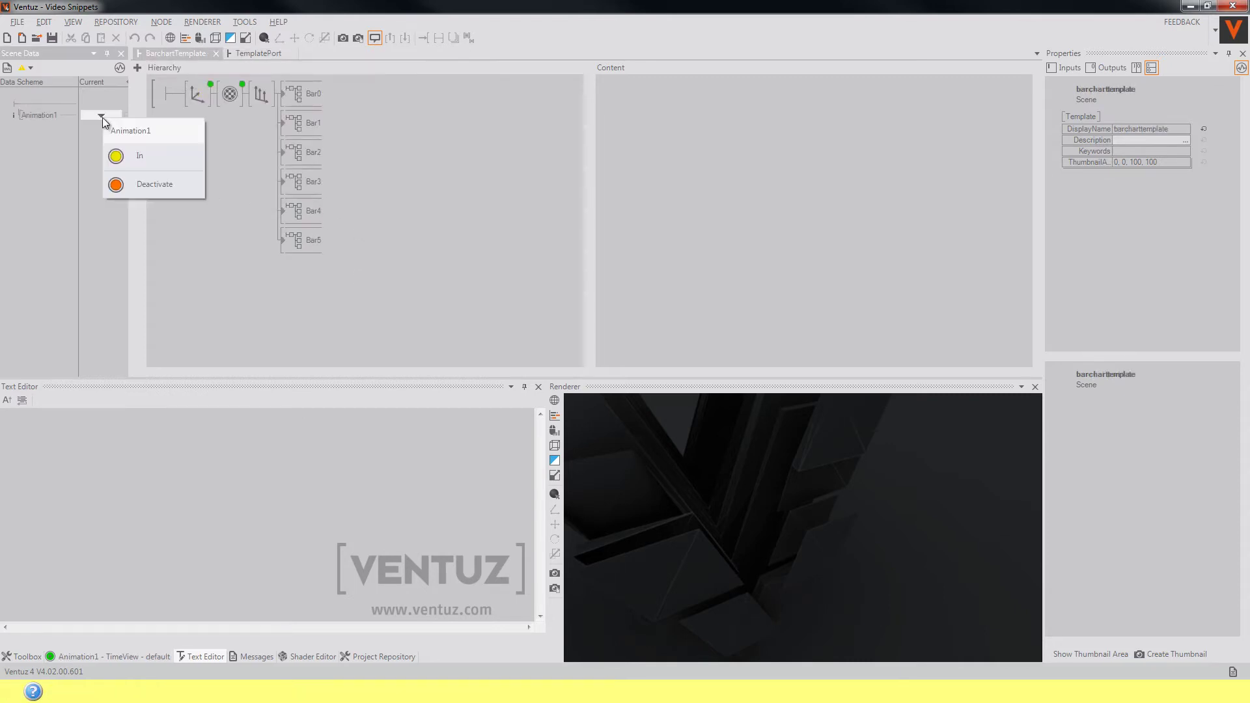
click(126, 155)
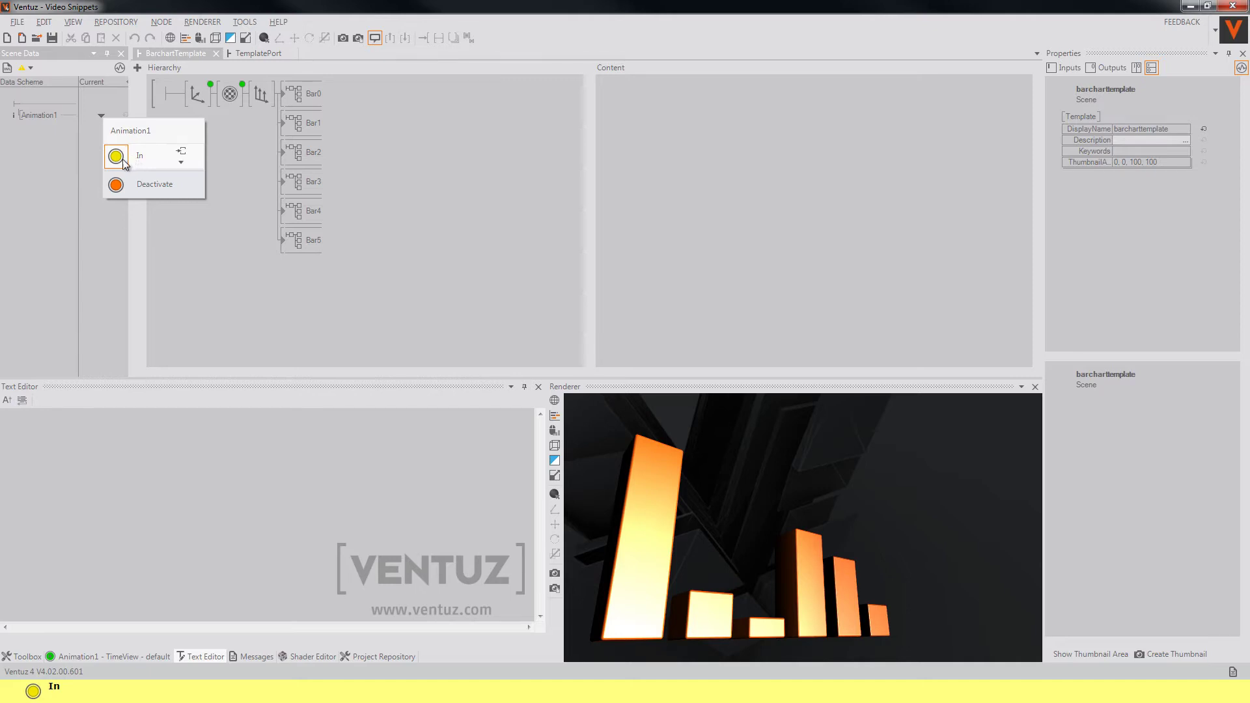
click(136, 183)
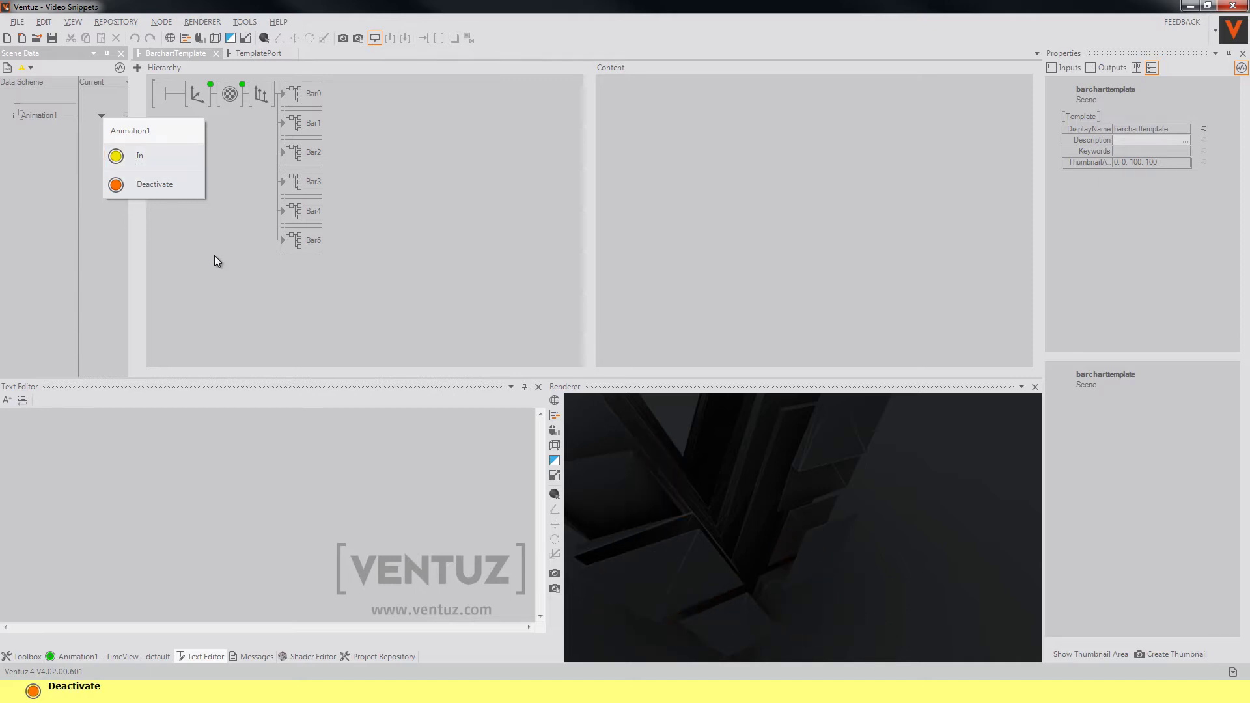
click(215, 255)
click(97, 116)
click(130, 153)
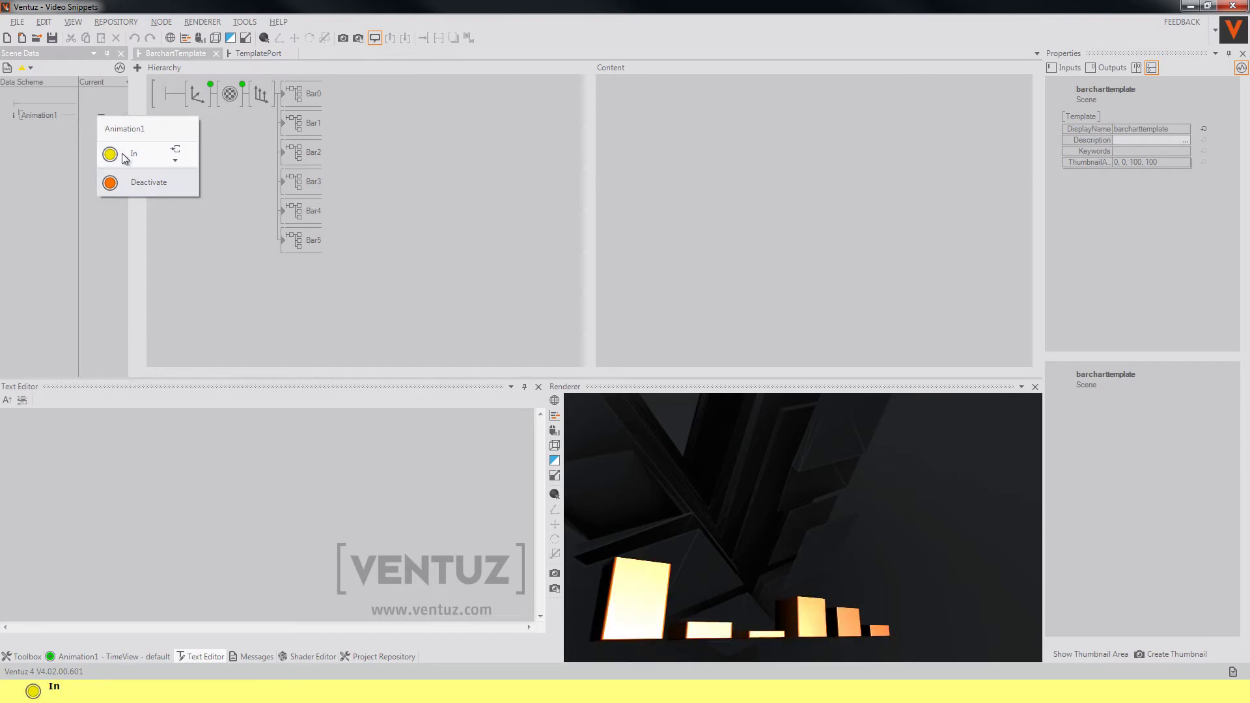
click(222, 270)
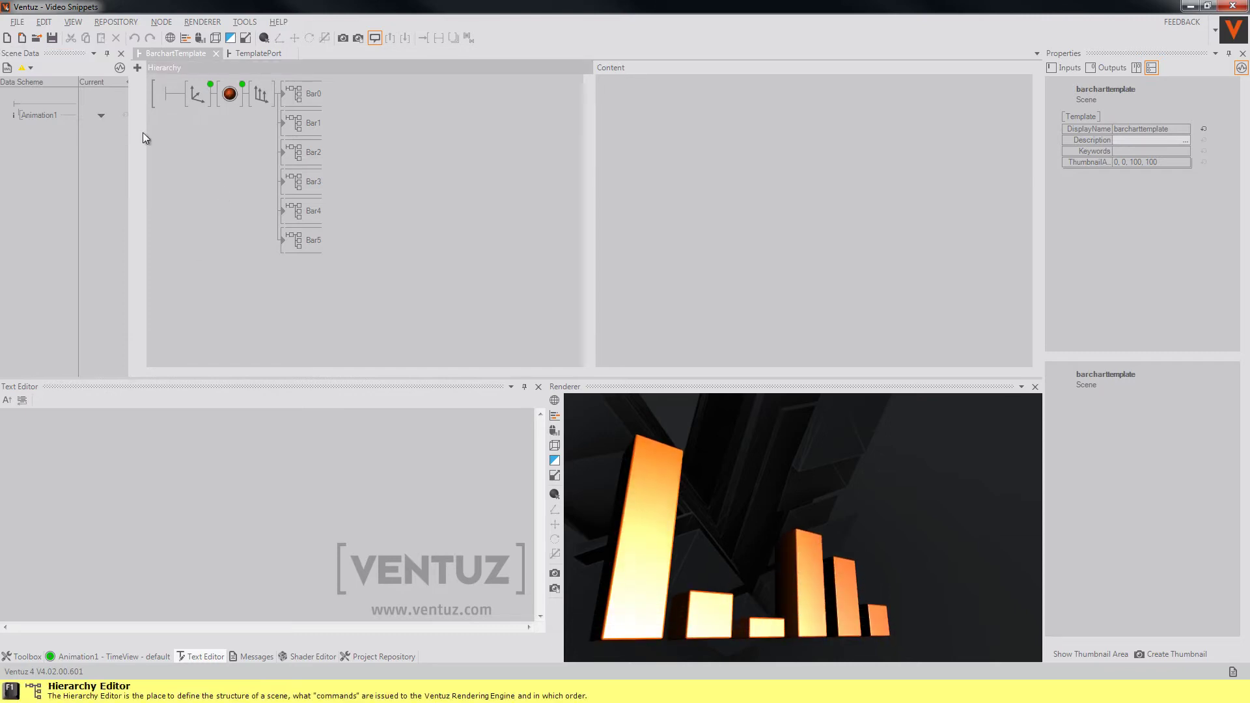
click(103, 117)
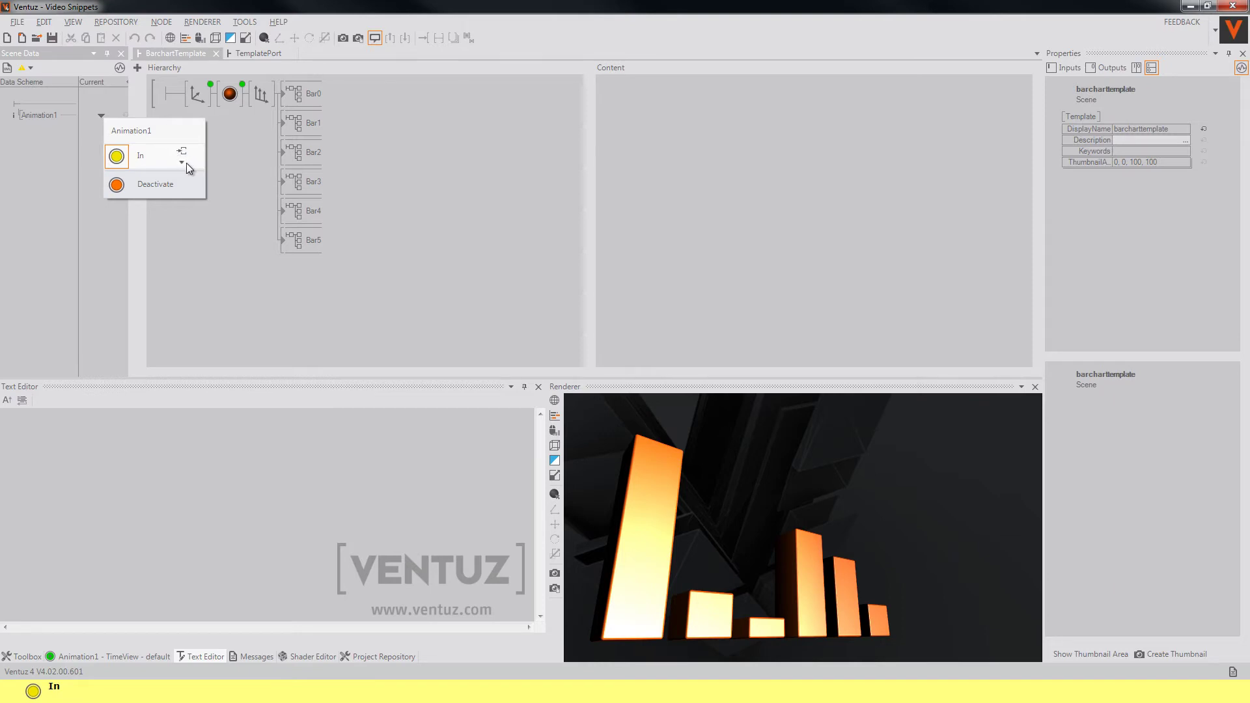
Step: Copy Animation1's In template data JSON and paste it into the Template Port's Data
click(182, 162)
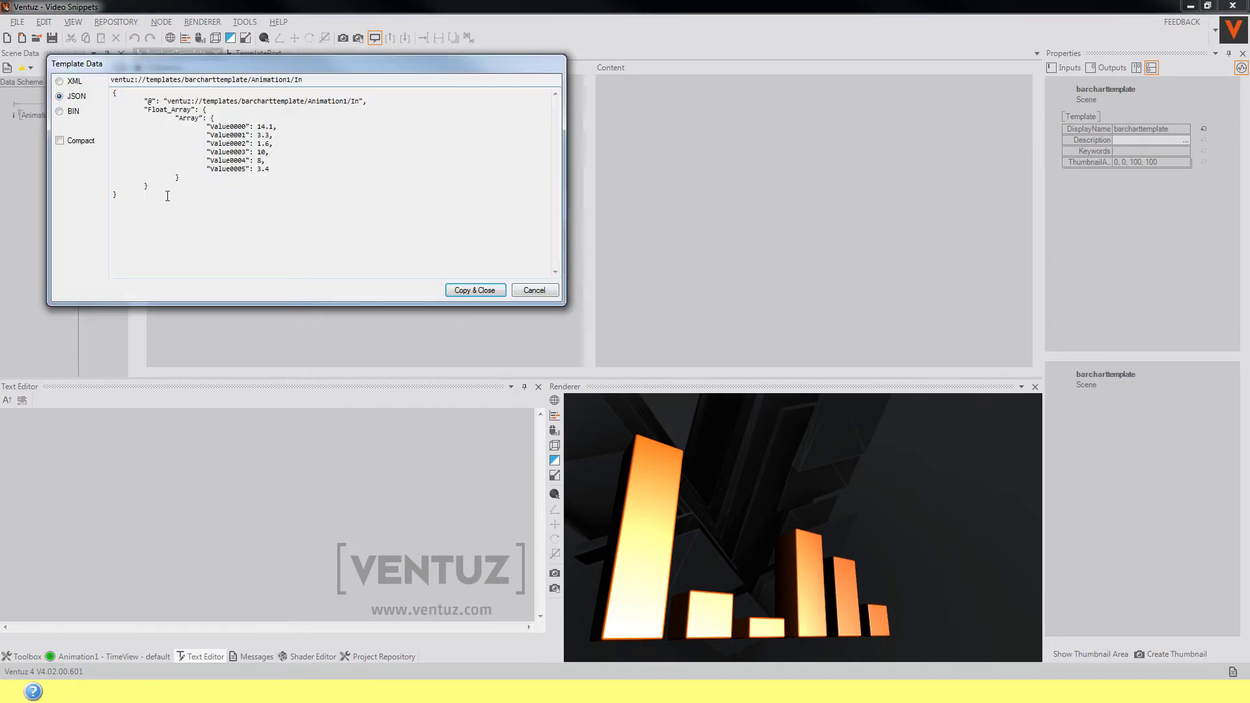
click(138, 199)
click(475, 290)
click(262, 56)
click(189, 94)
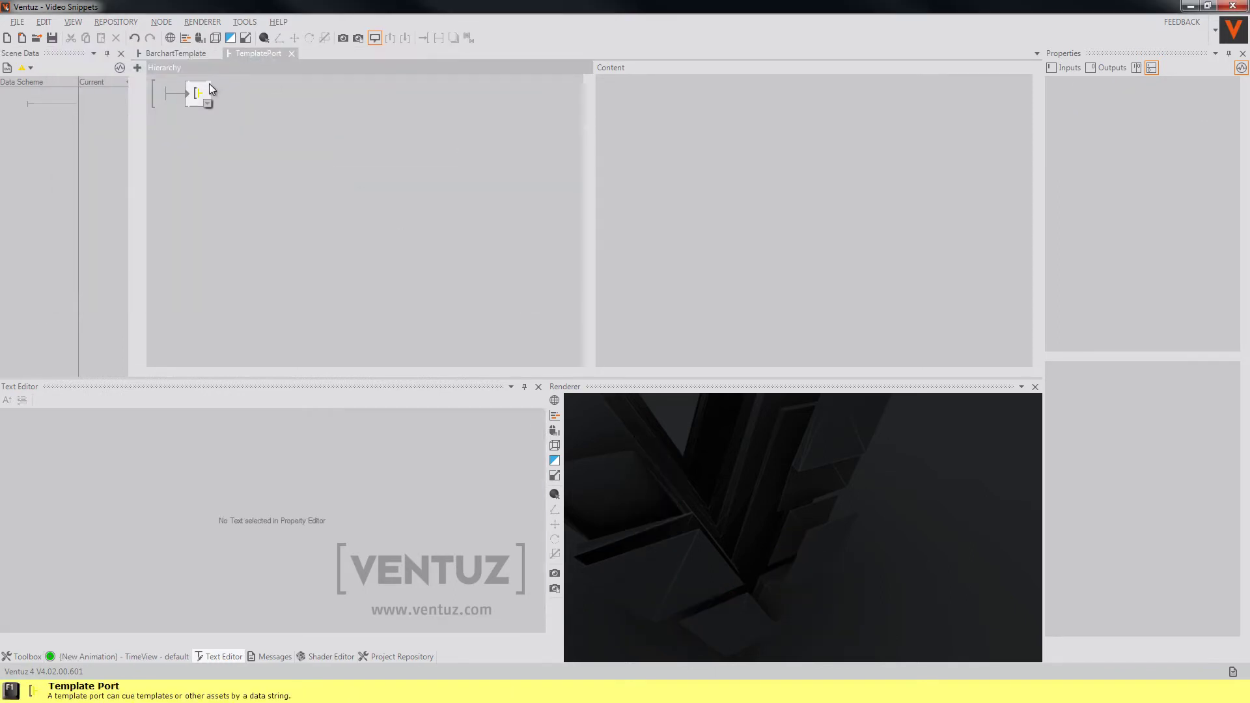
click(195, 90)
click(525, 438)
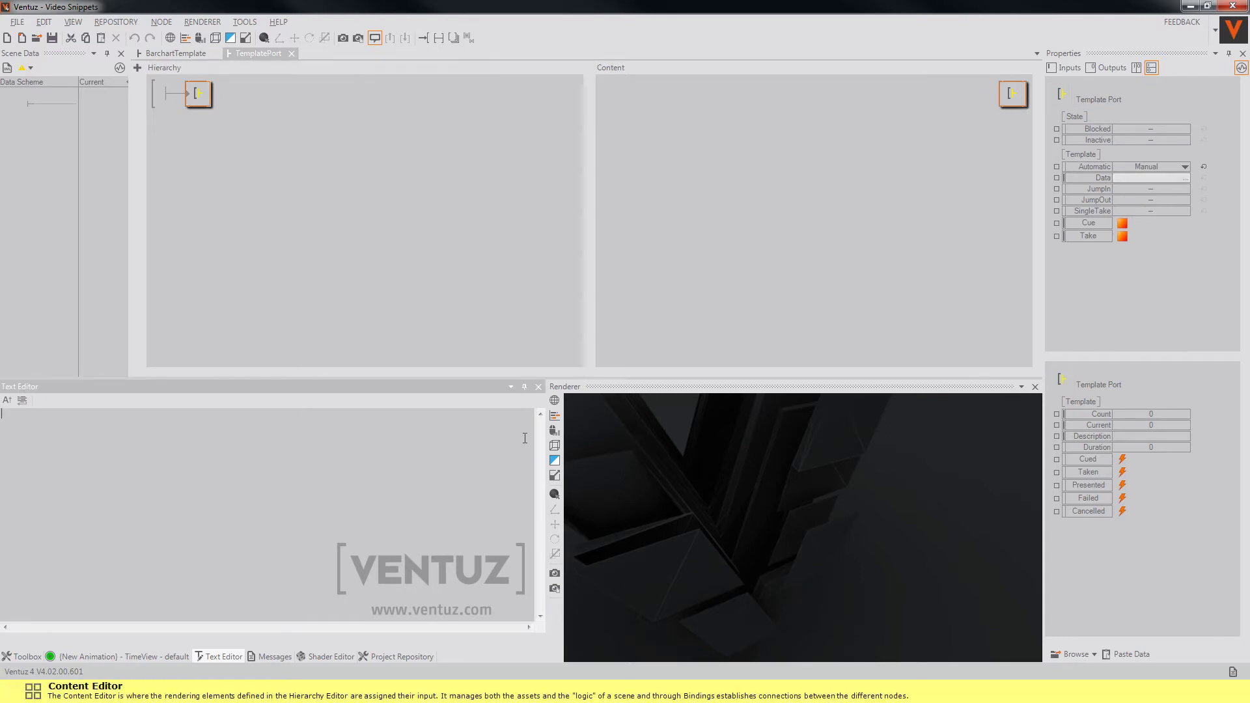
key(ctrl+v)
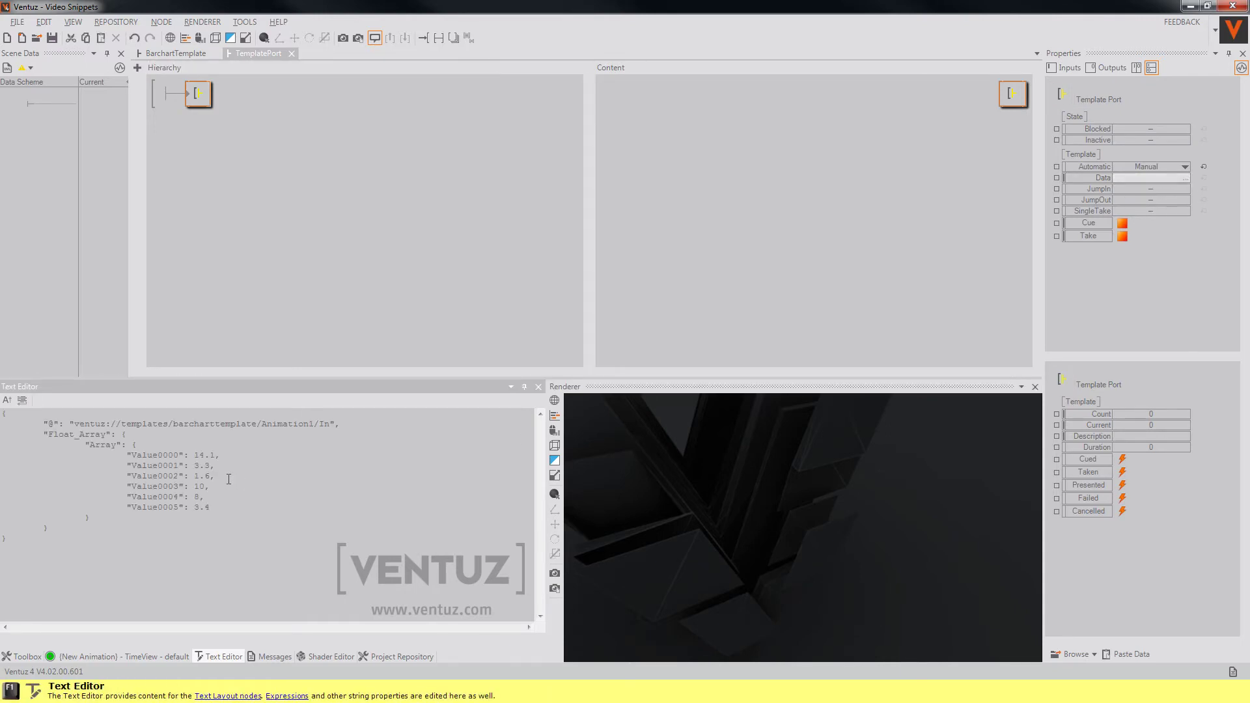
Step: Cue and take the template so the bar chart renders
click(699, 302)
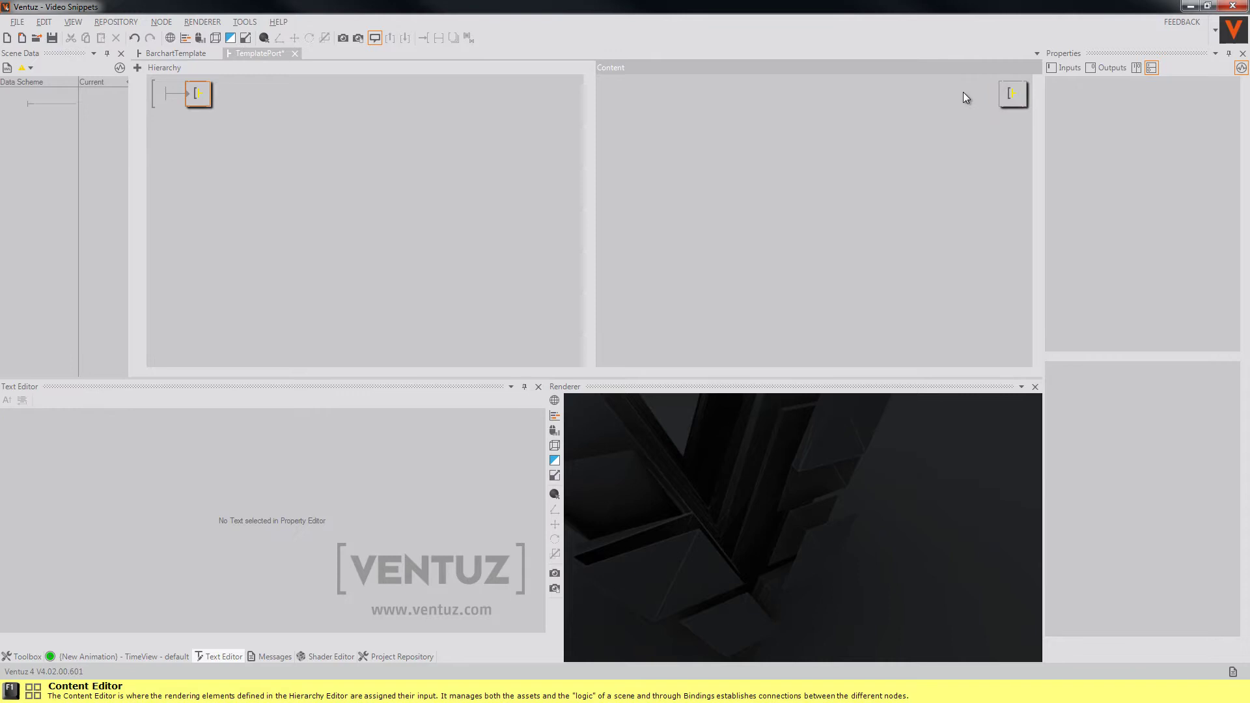
click(1009, 89)
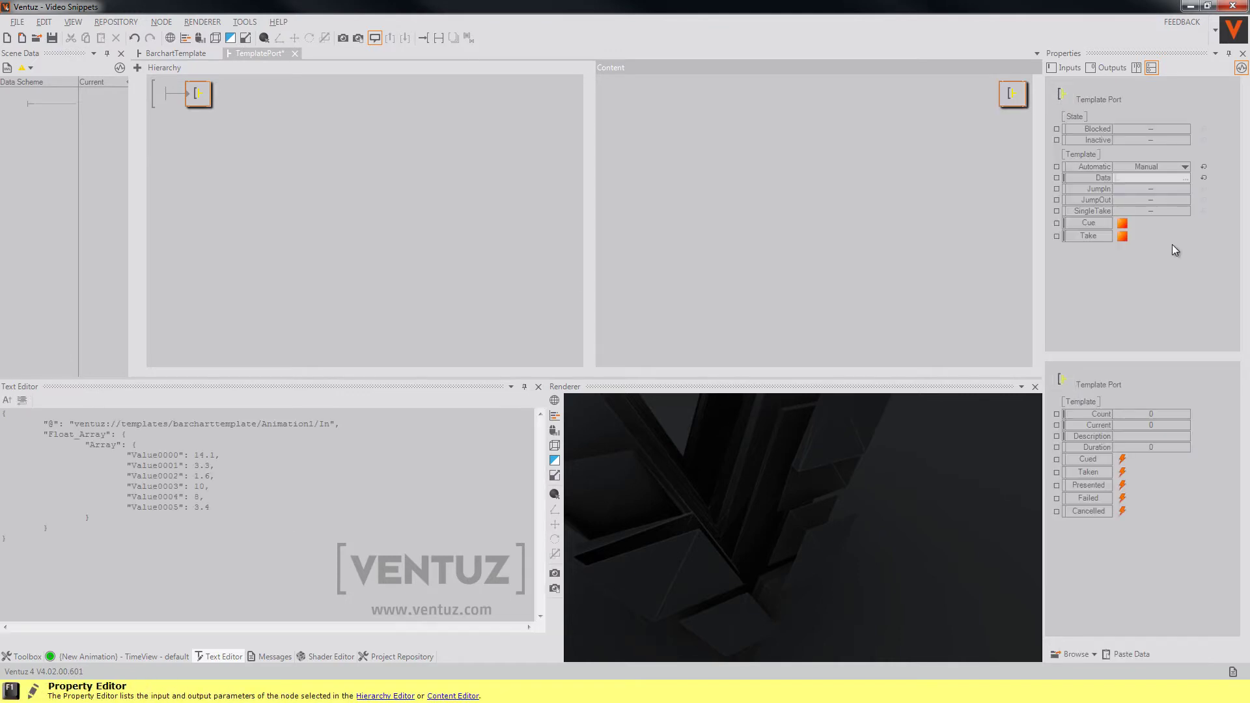
click(1122, 225)
click(1123, 235)
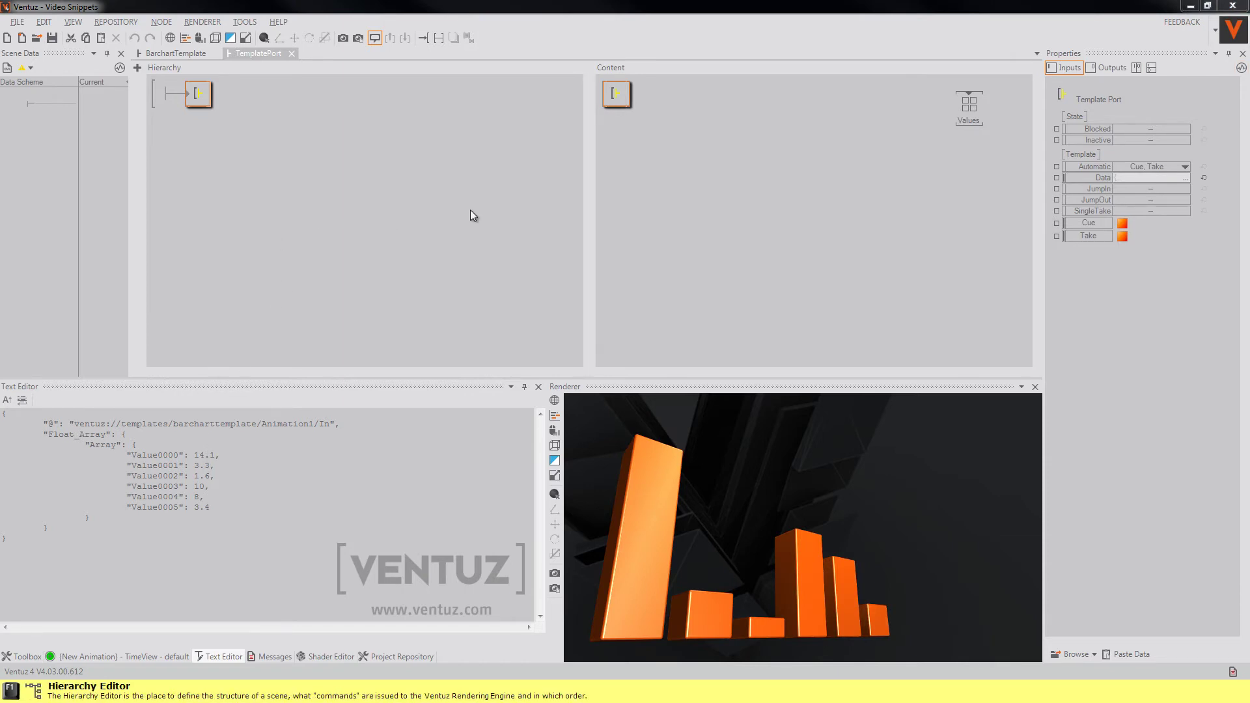
Step: Move the Template Port node lower in Content and select all of its Data text
drag(626, 97, 636, 181)
click(755, 198)
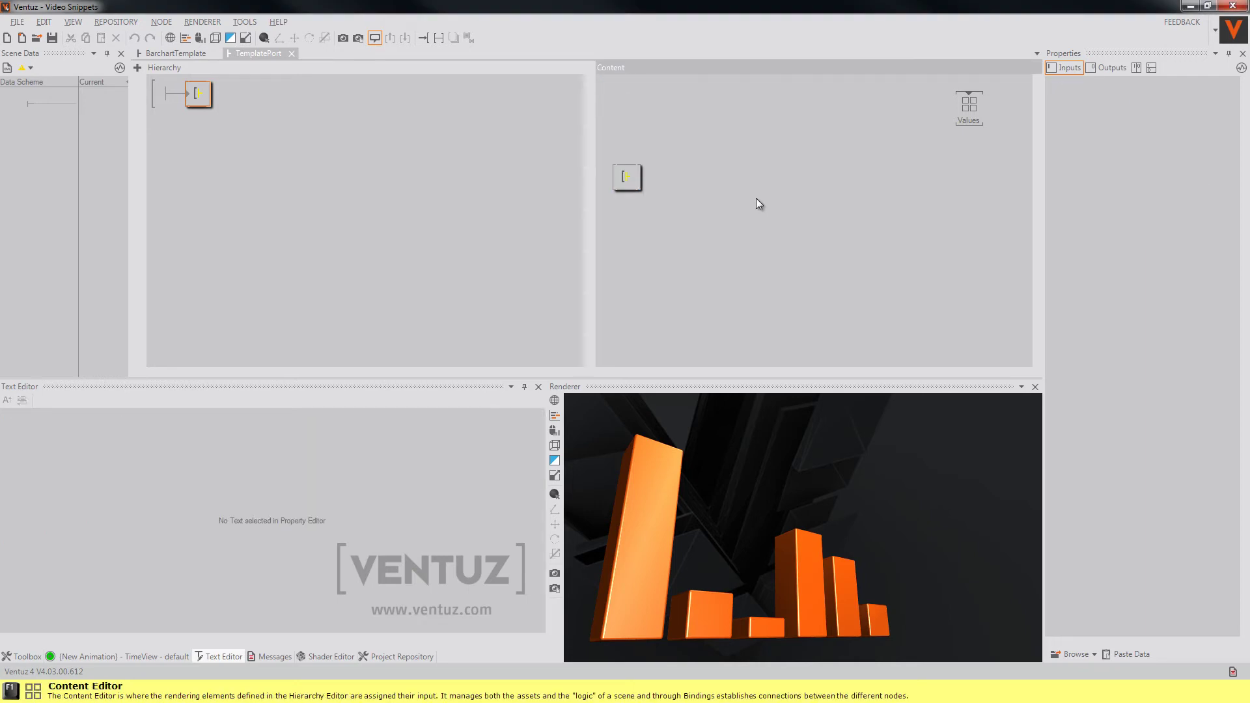
click(633, 182)
click(689, 175)
click(631, 178)
click(273, 494)
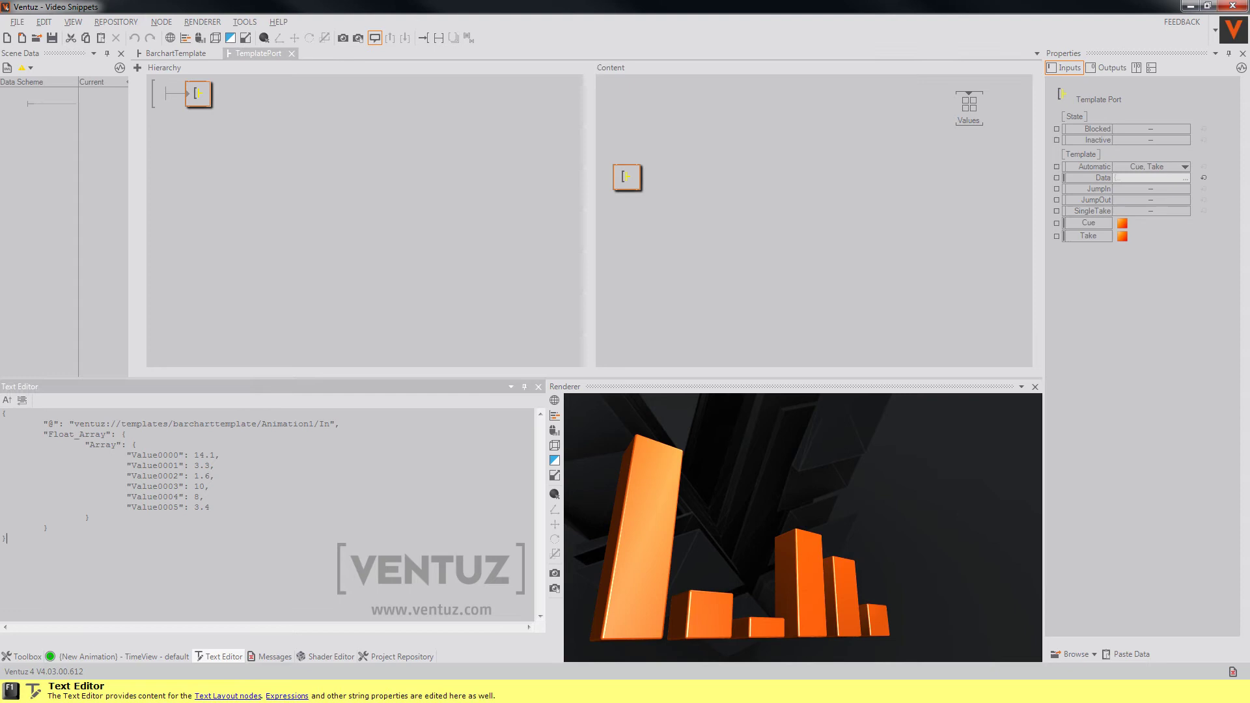
key(ctrl+a)
Step: Add a Convert to Text node above the Template Port, then return to BarchartTemplate
double_click(717, 279)
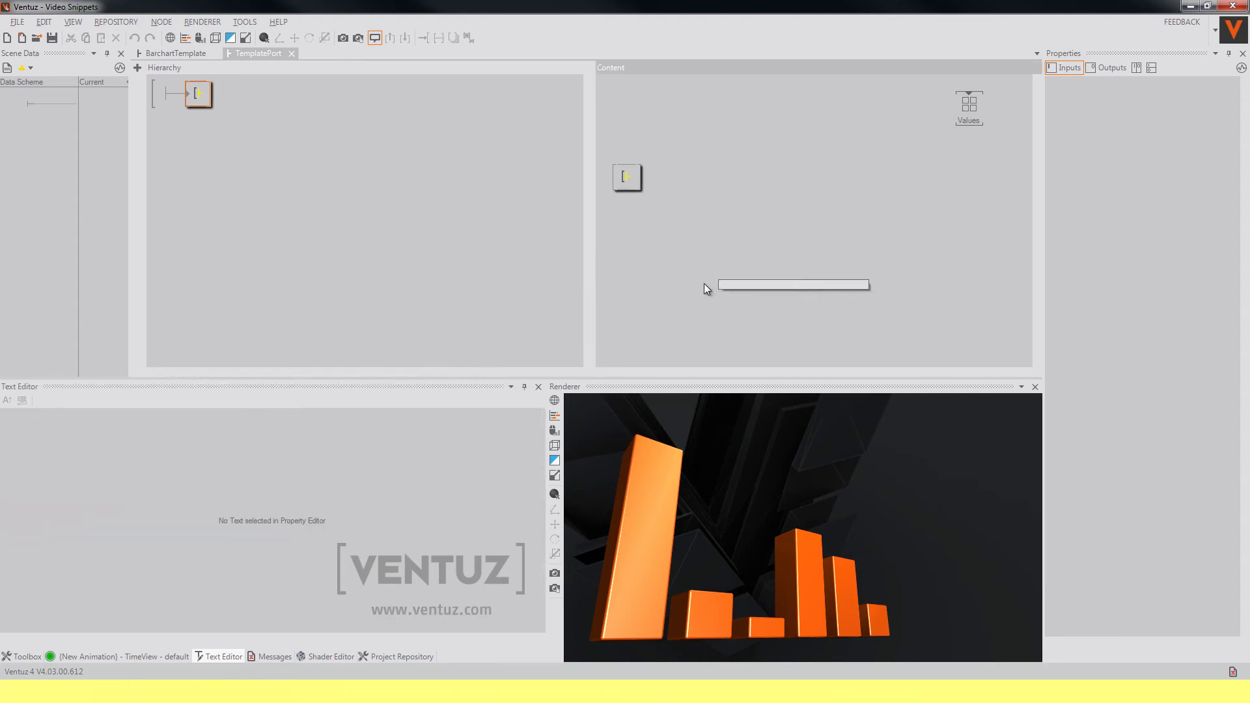
text(convert)
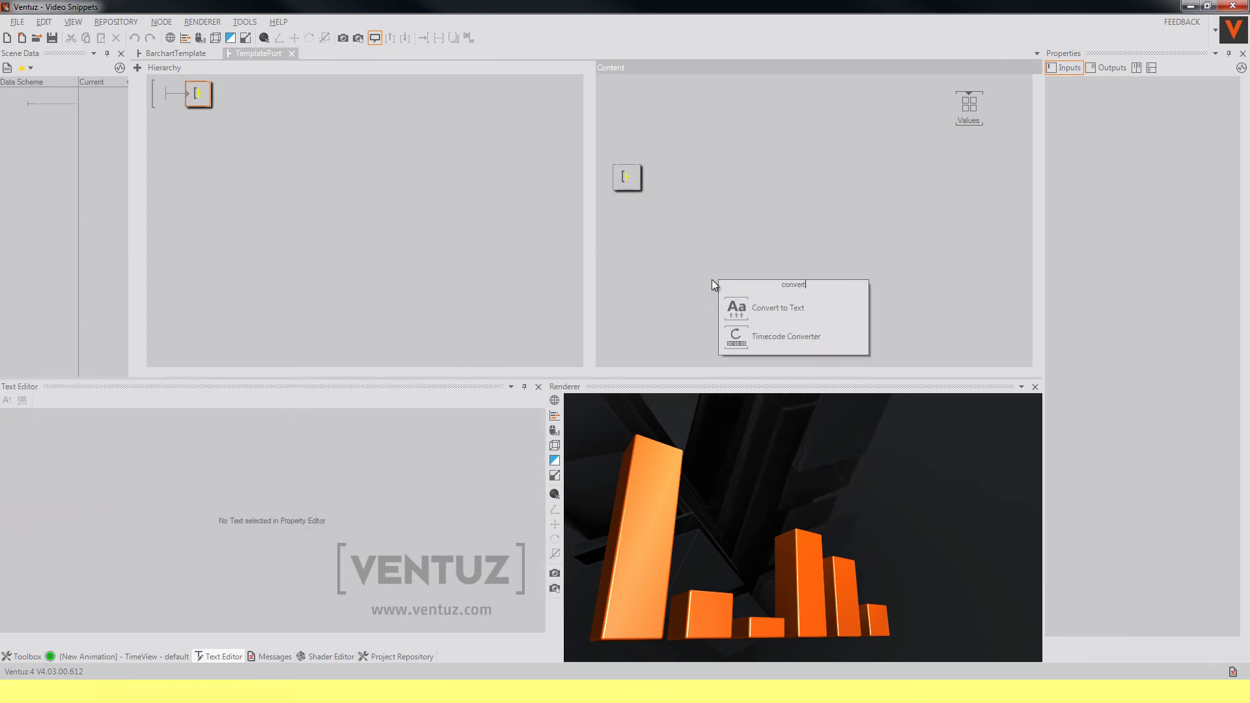
drag(747, 305, 638, 105)
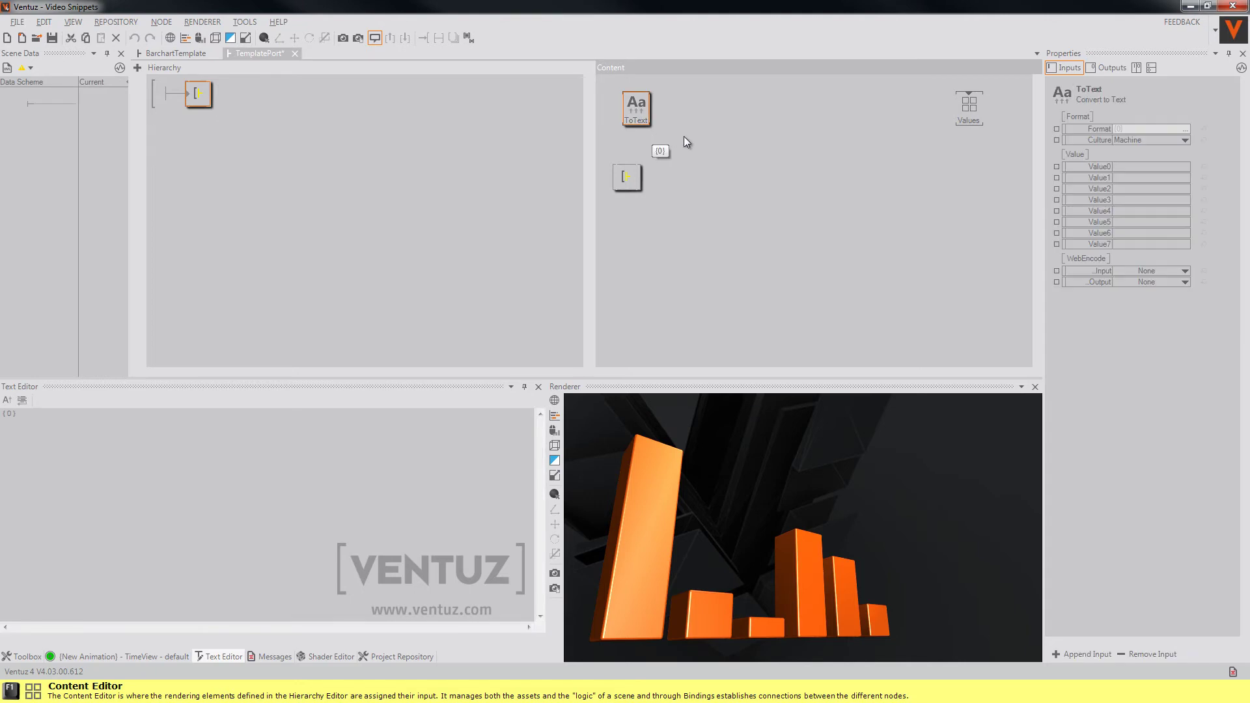
click(175, 53)
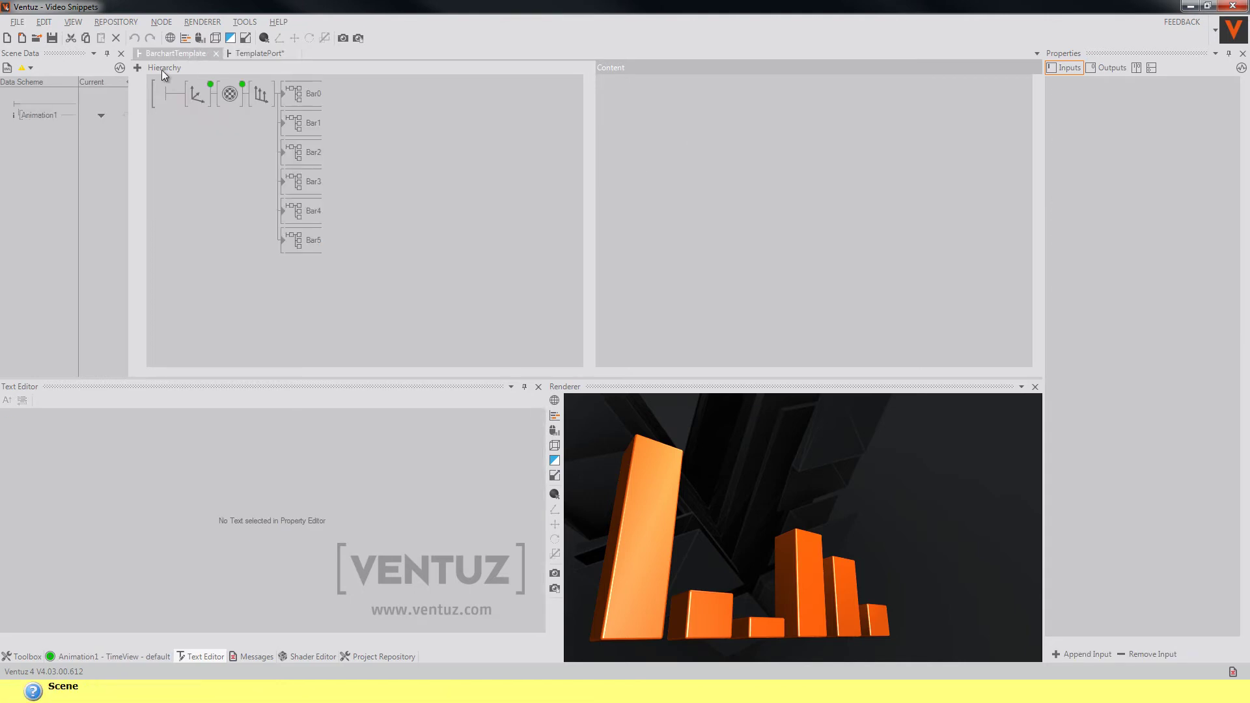
Step: Copy the In-state template data JSON from BarchartTemplate's Animation1
click(100, 115)
click(139, 159)
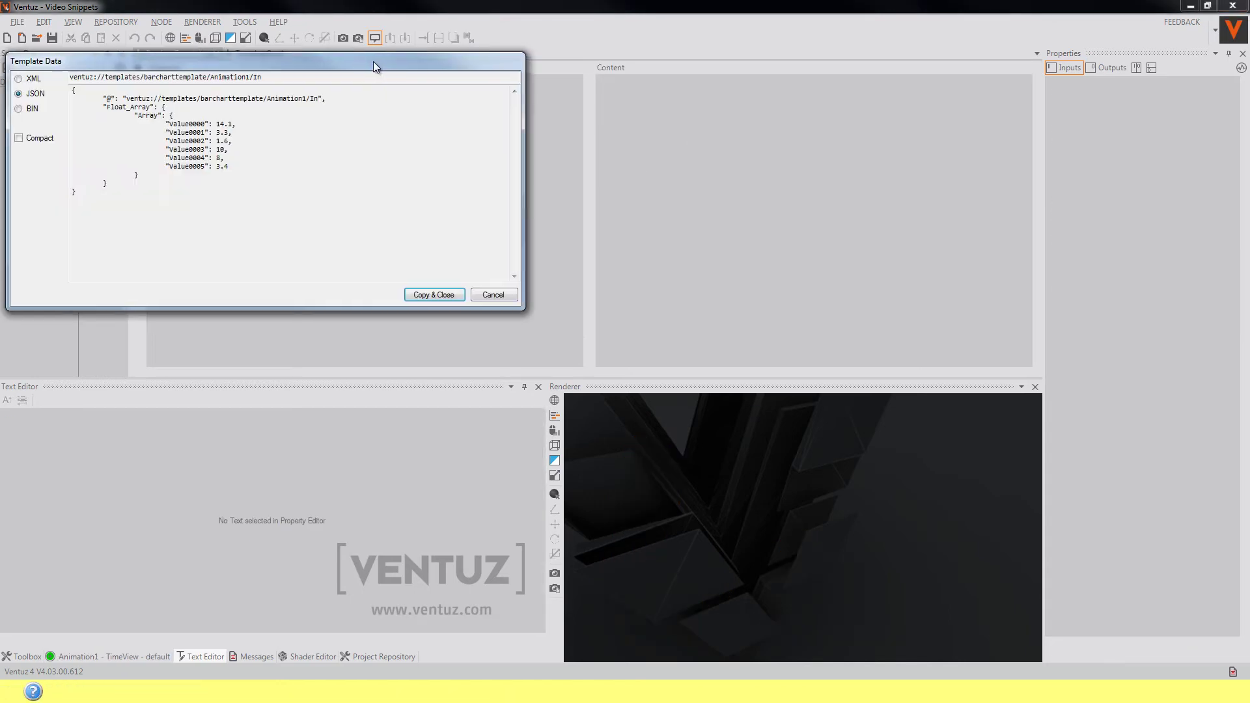
click(437, 295)
click(259, 53)
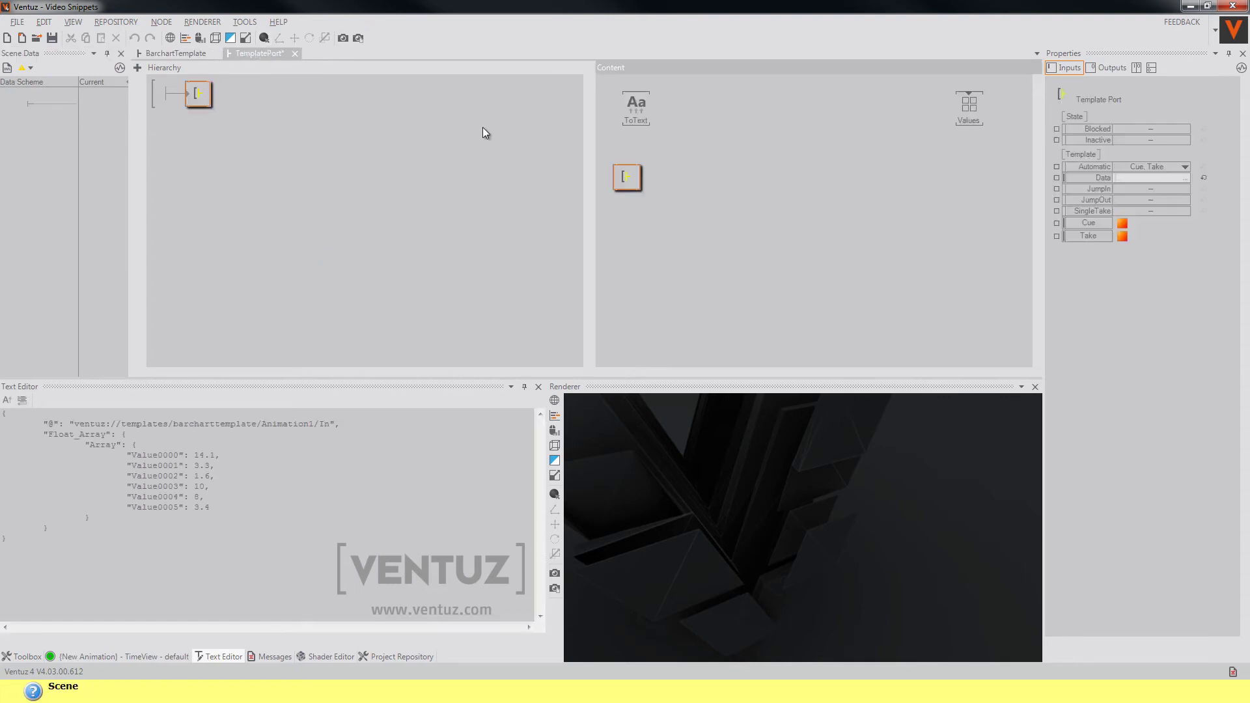
Step: Replace ToText's format text with the copied JSON and move Values next to ToText
click(636, 108)
click(216, 500)
key(ctrl+a)
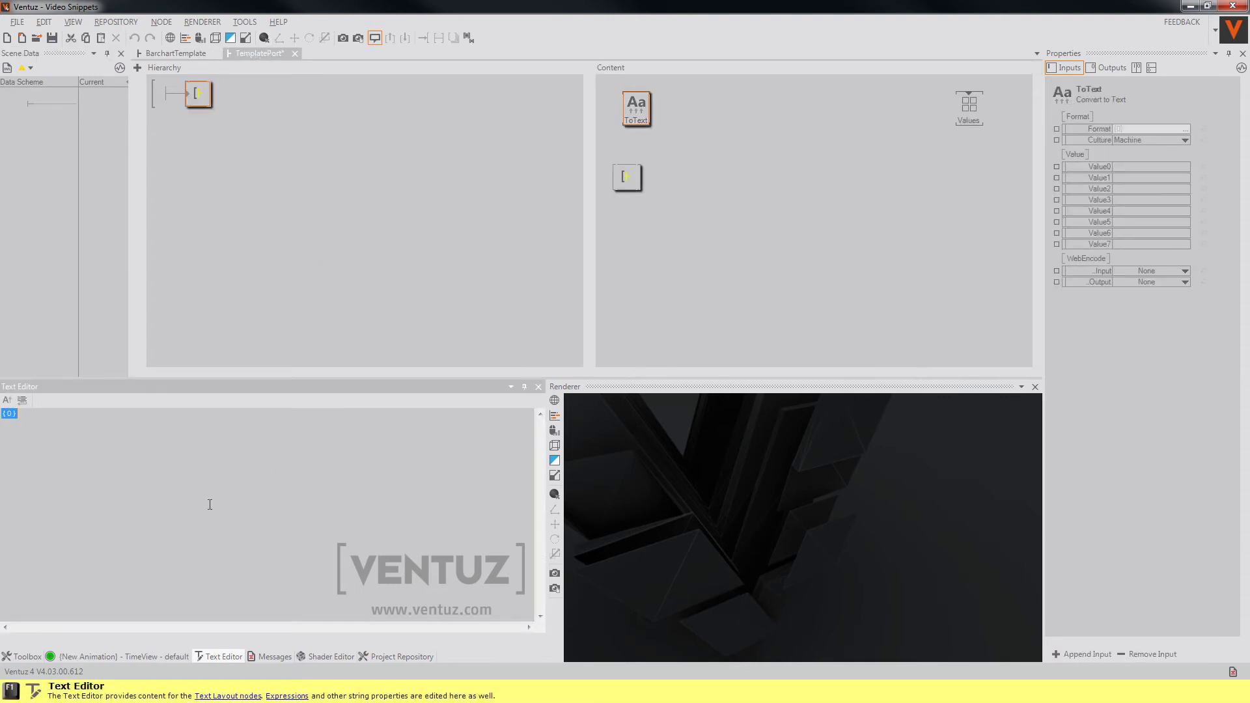
key(ctrl+v)
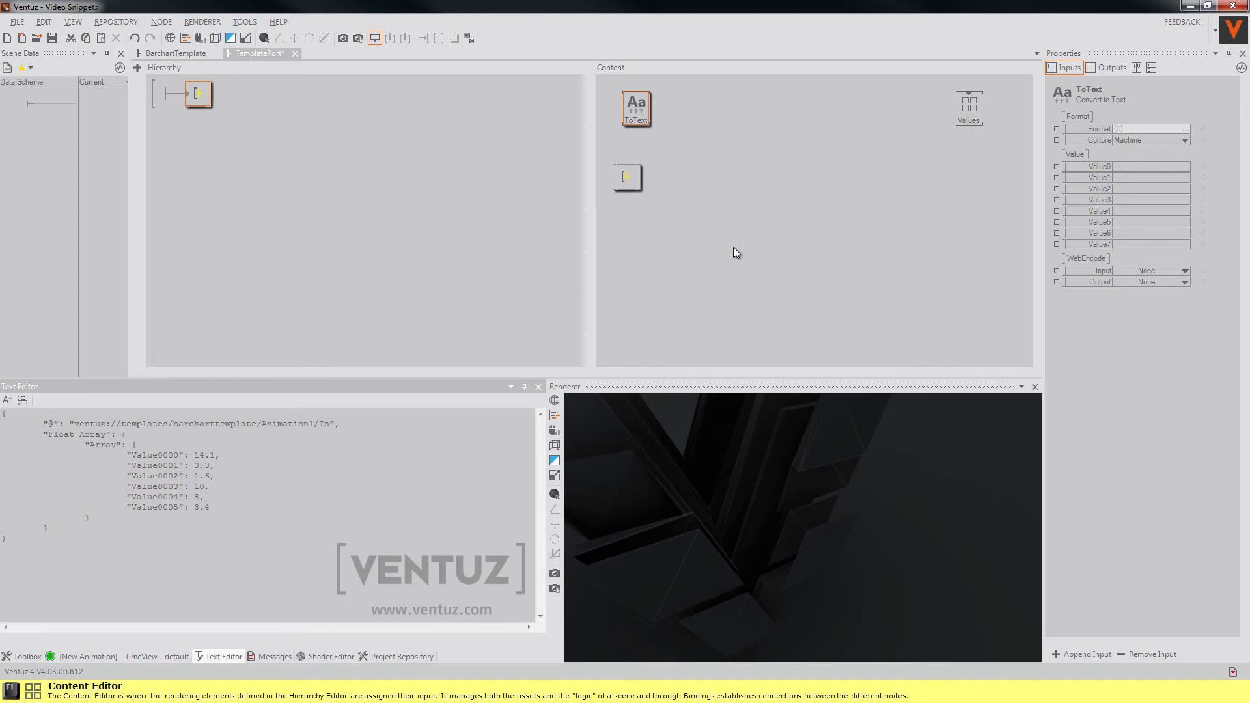
click(733, 248)
click(644, 104)
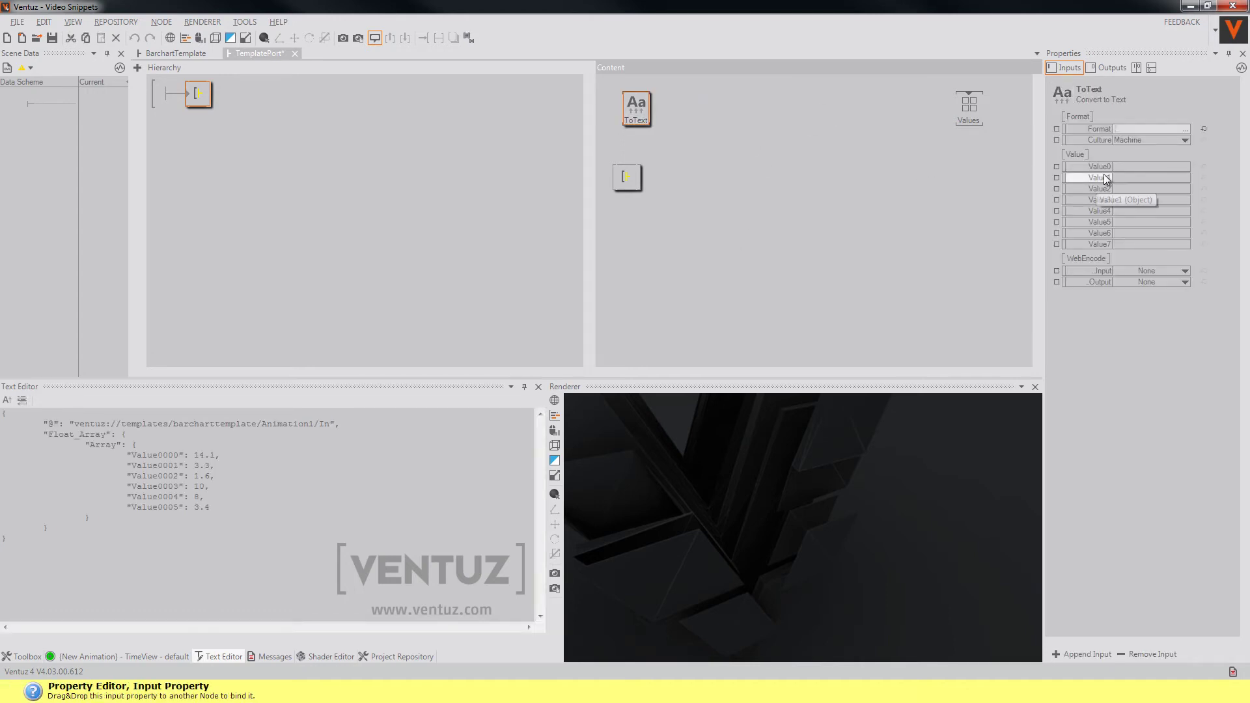
click(968, 106)
drag(968, 105, 836, 110)
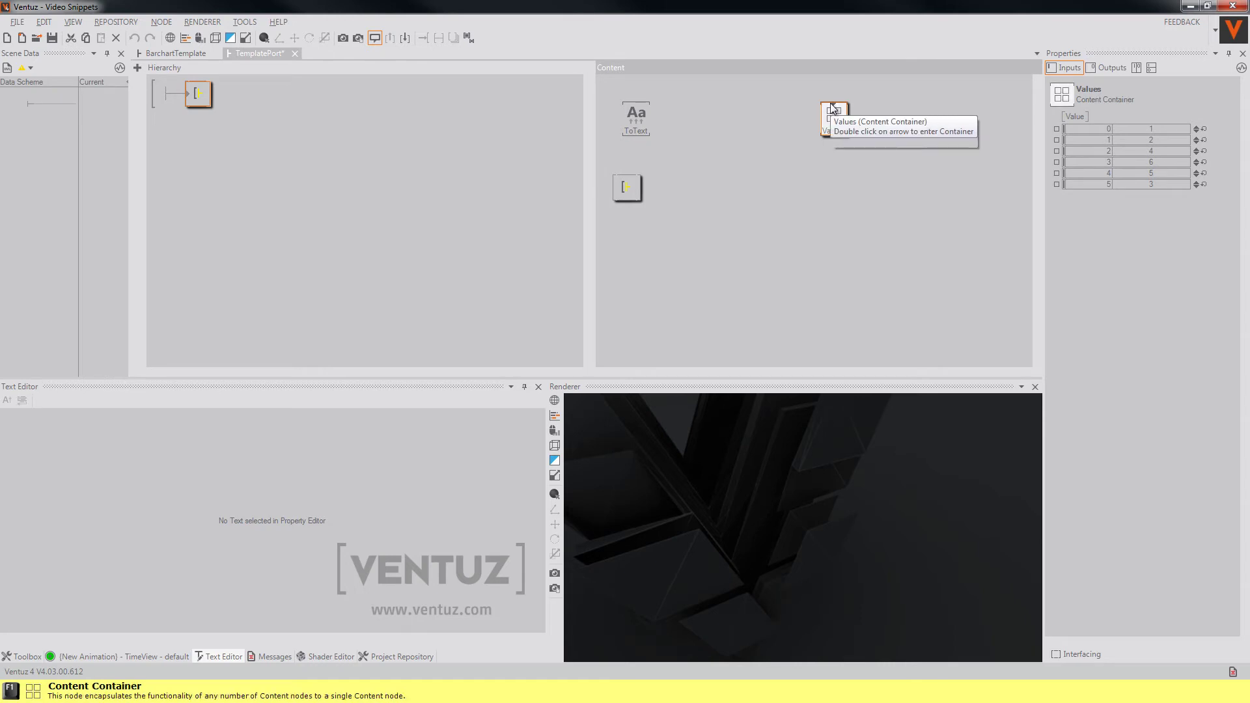
Step: Inspect the Values container, then bind ToText's Value inputs to it
double_click(834, 107)
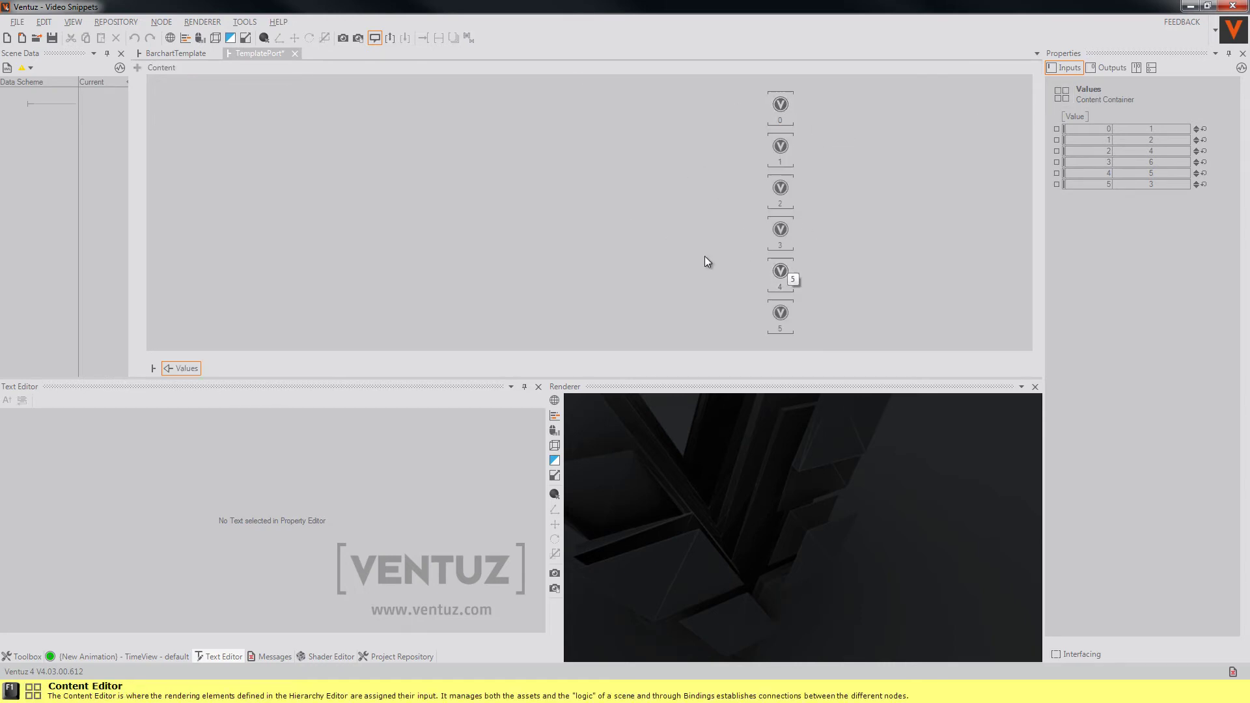
click(392, 36)
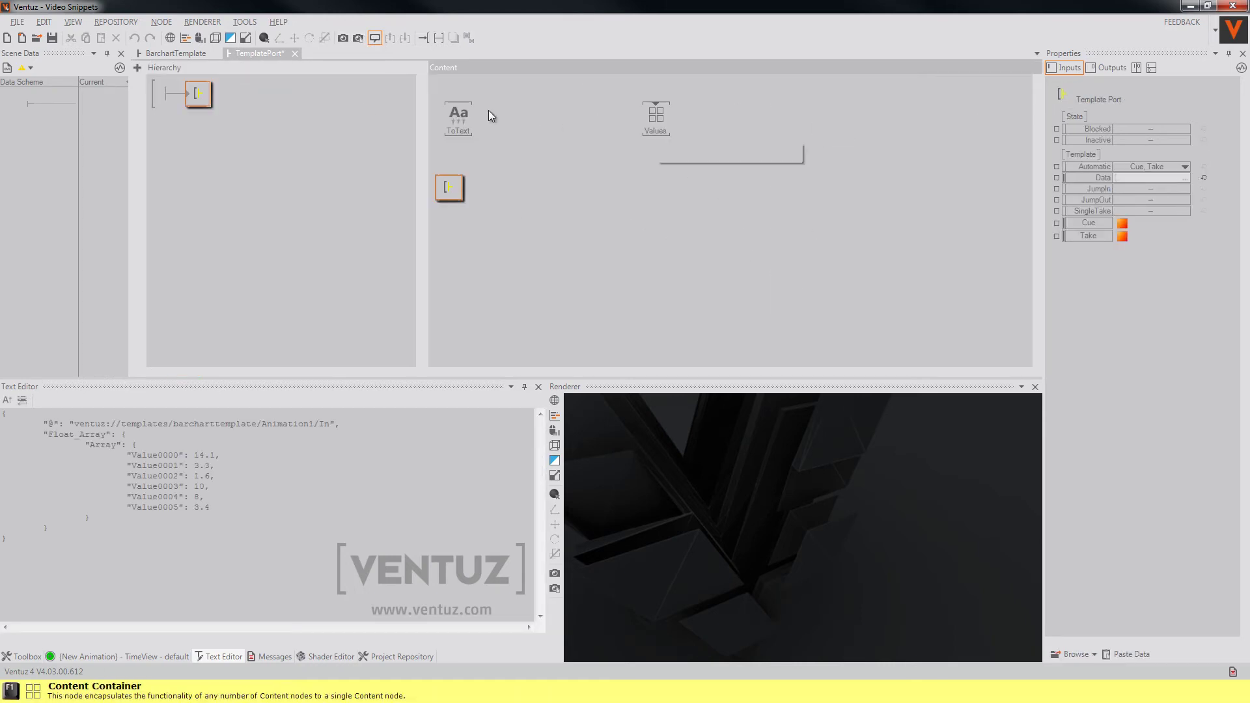
click(458, 117)
drag(1096, 169, 656, 116)
click(667, 138)
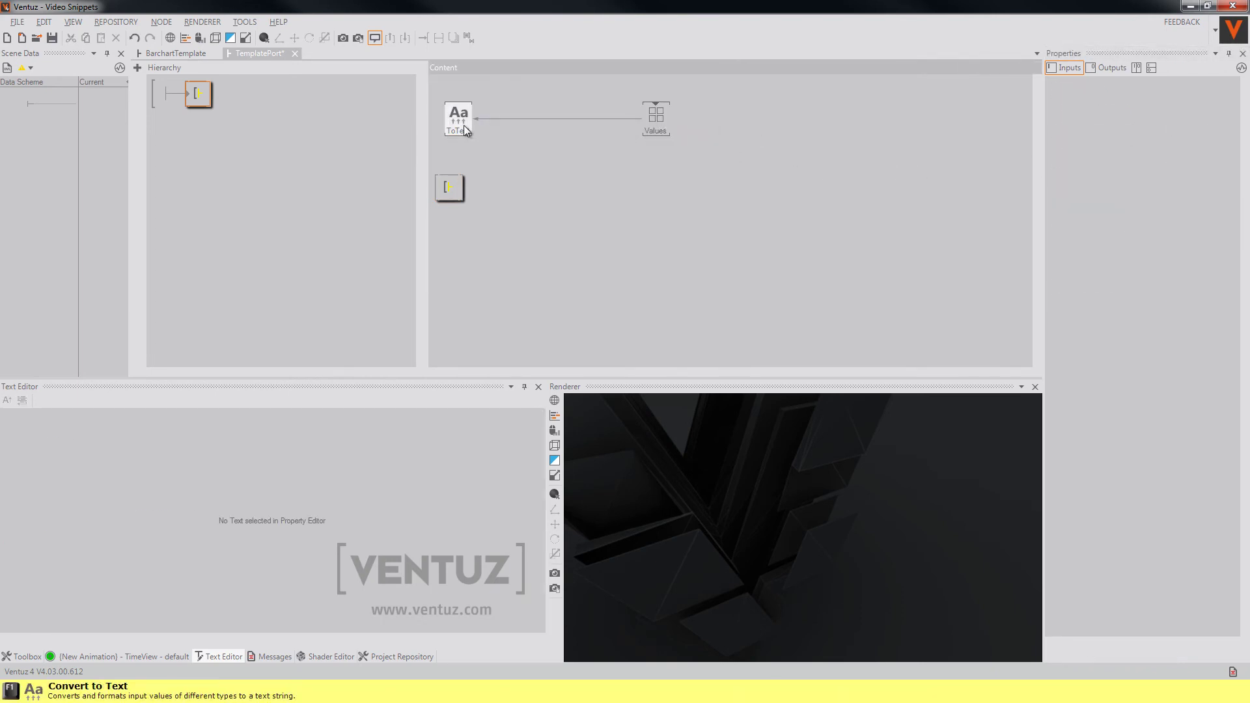
Step: Align the Template Port under ToText and bind its Data to ToText's output
click(449, 192)
drag(449, 196, 458, 206)
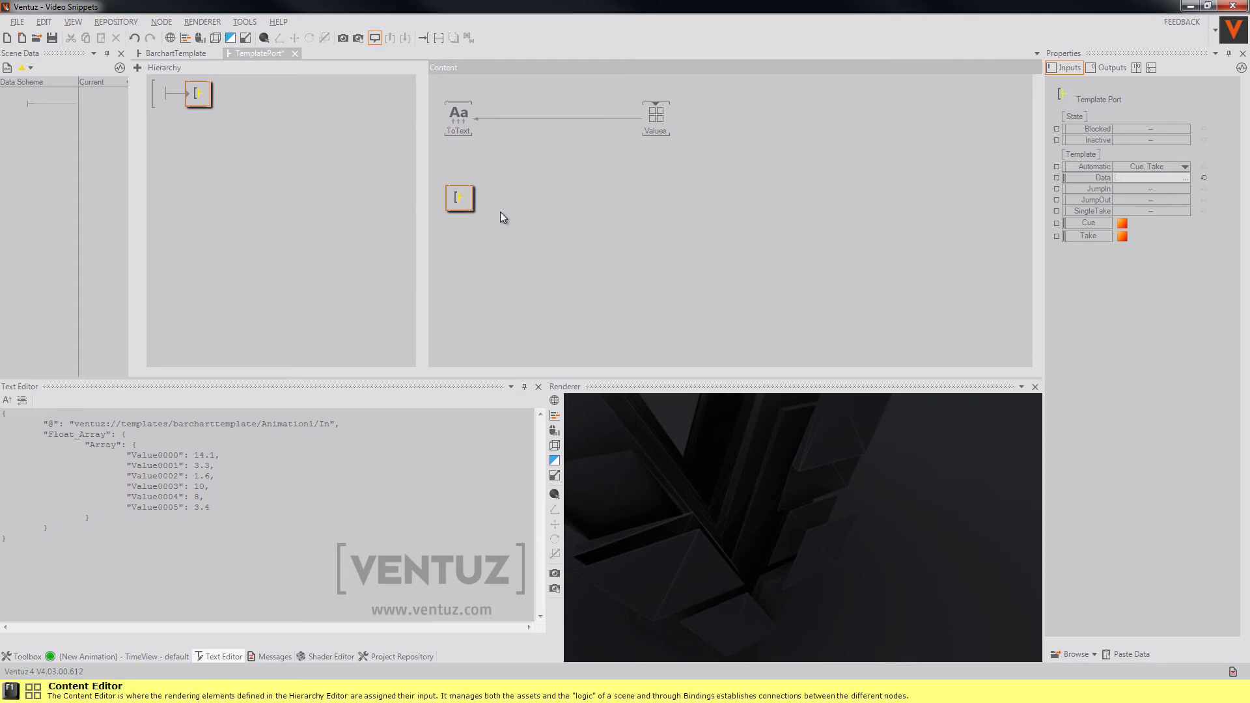
drag(1100, 178, 455, 124)
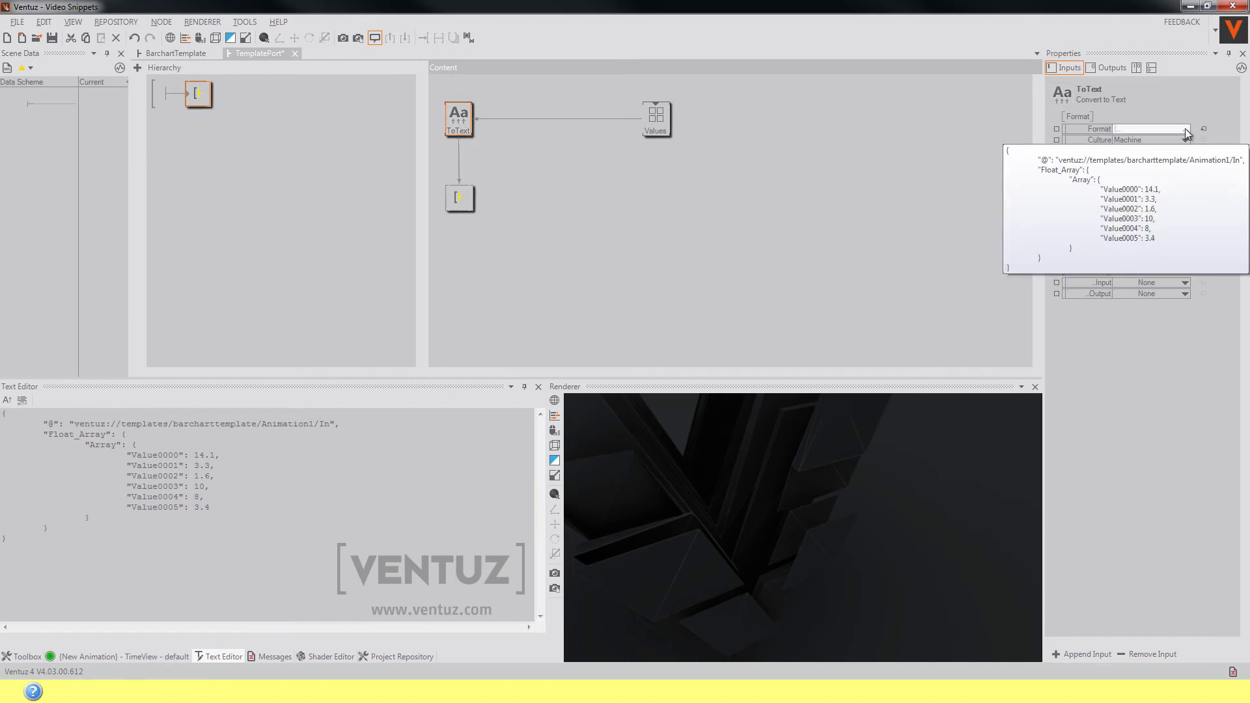
Step: Replace 14.1 with {0} in ToText's format and double every brace to escape it
click(155, 453)
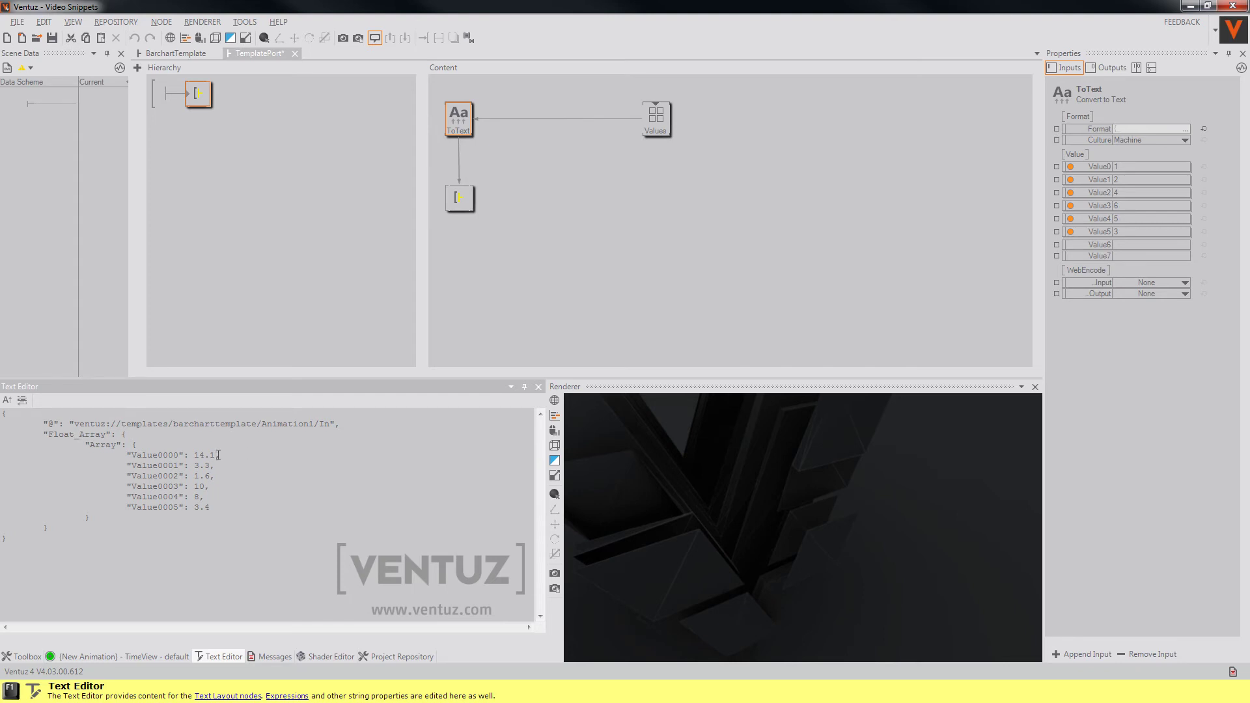
drag(215, 455, 194, 454)
text({0})
drag(195, 456, 209, 456)
drag(16, 416, 1, 415)
key(ctrl+a)
key(ctrl+v)
Step: Raise the Values container's first value from 1 to 7.4
click(581, 224)
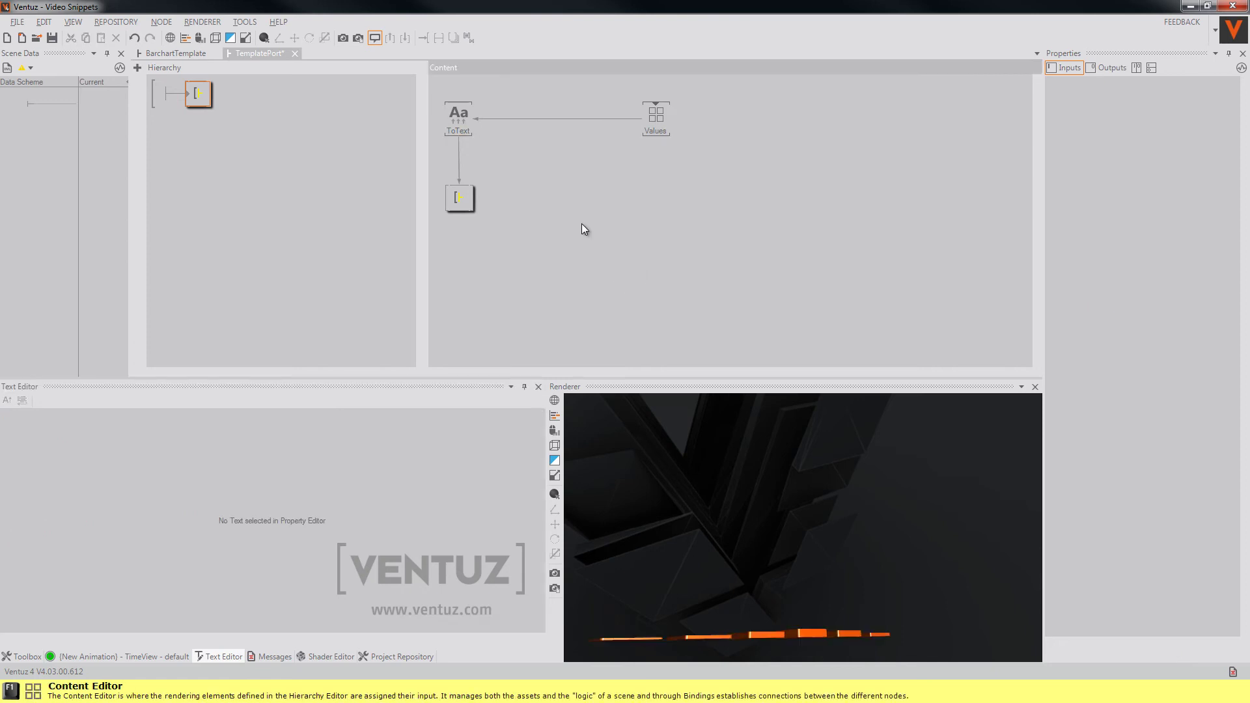
click(463, 123)
click(457, 199)
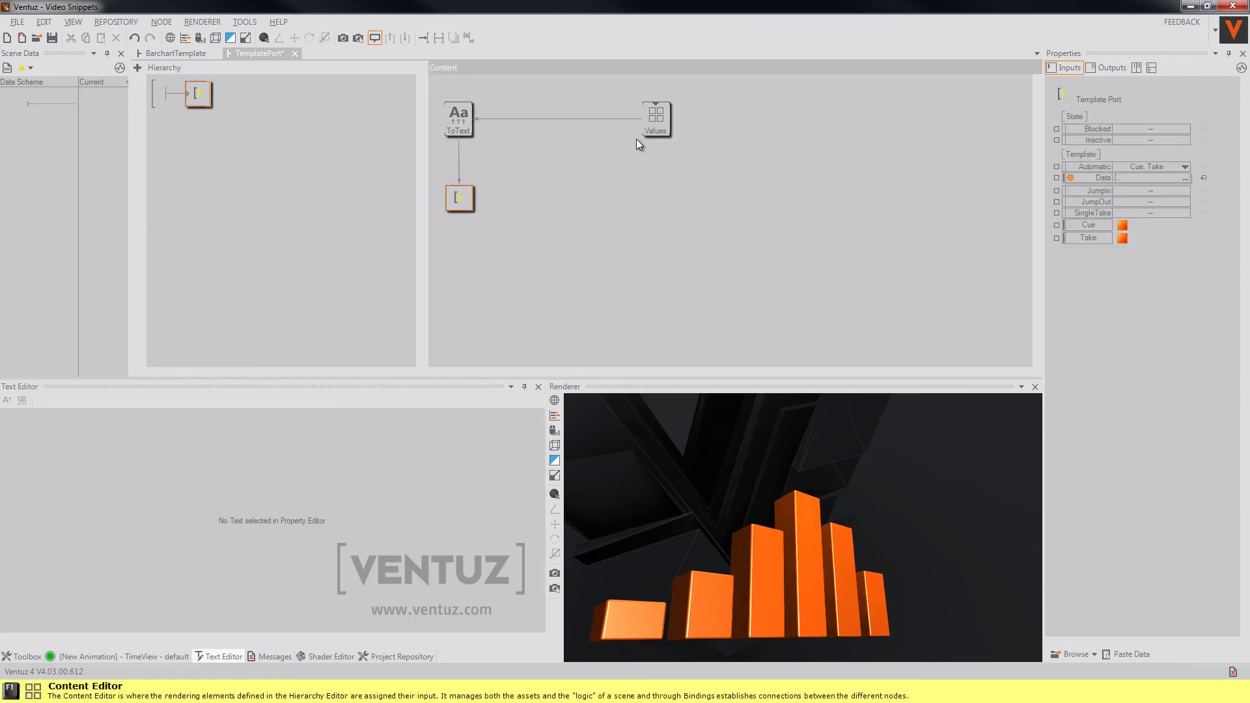
click(655, 120)
drag(1153, 130, 1178, 127)
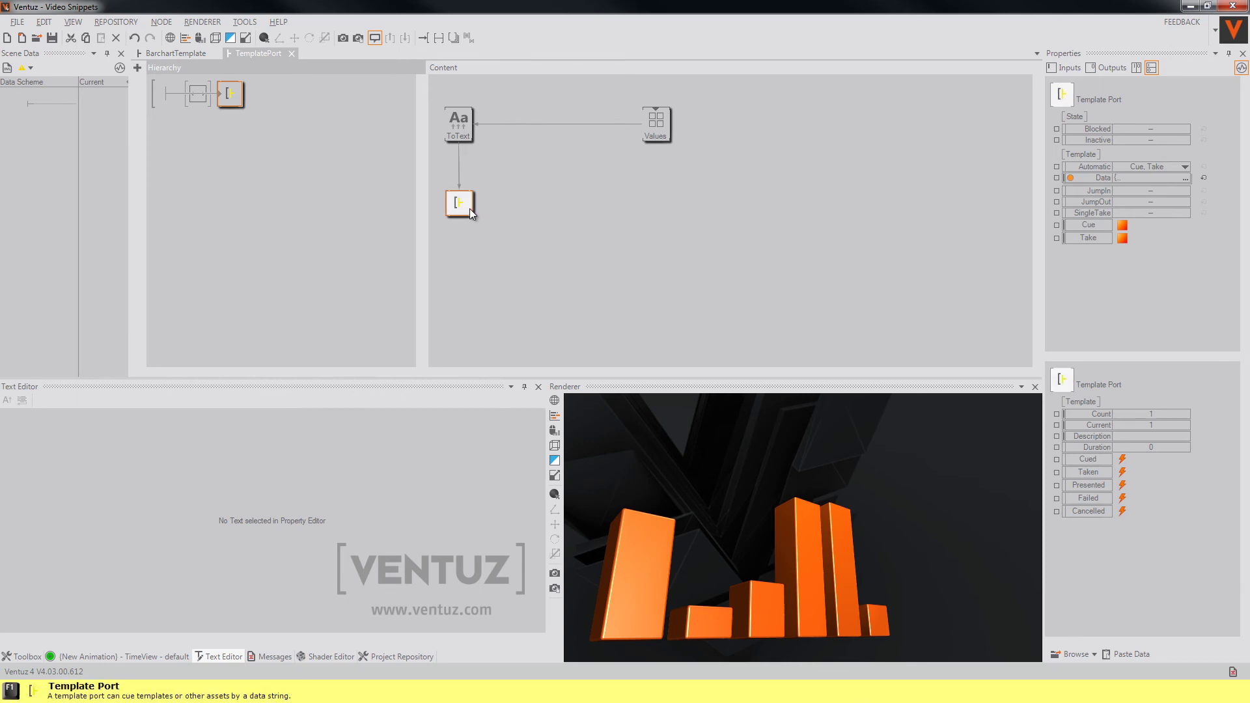
Step: Search for and add a URL node to the TemplatePort content
click(582, 242)
text(view)
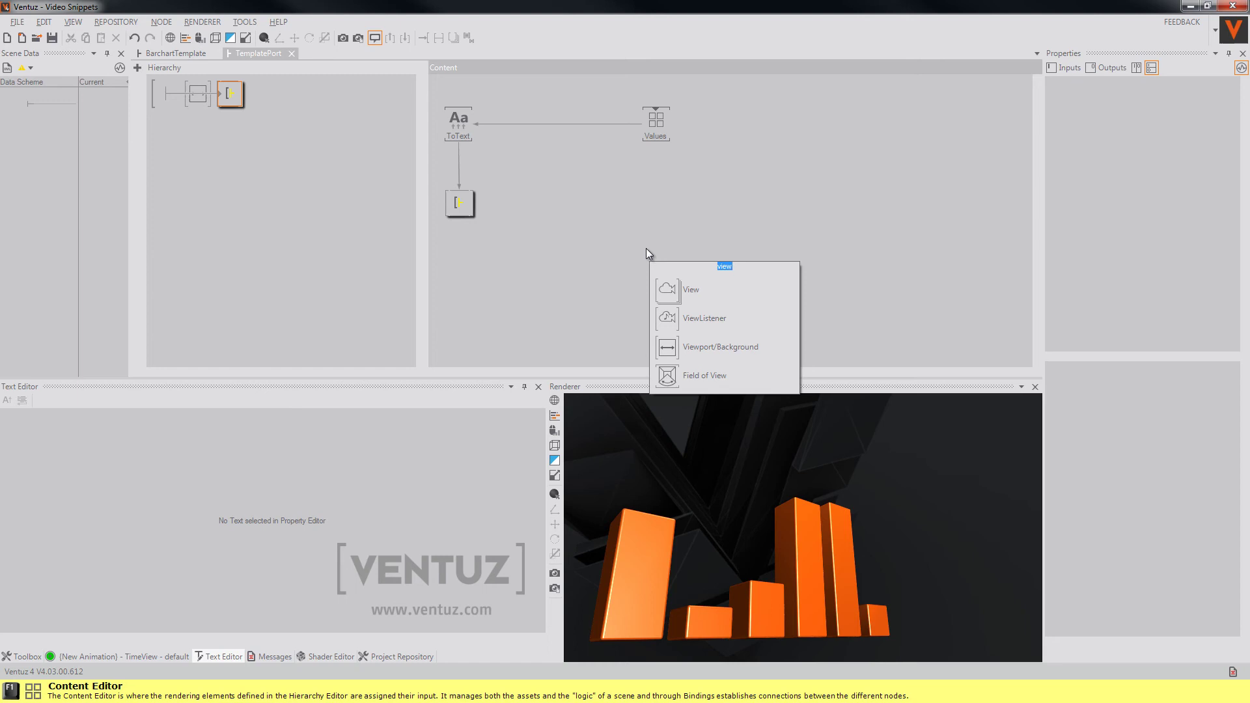
text(url)
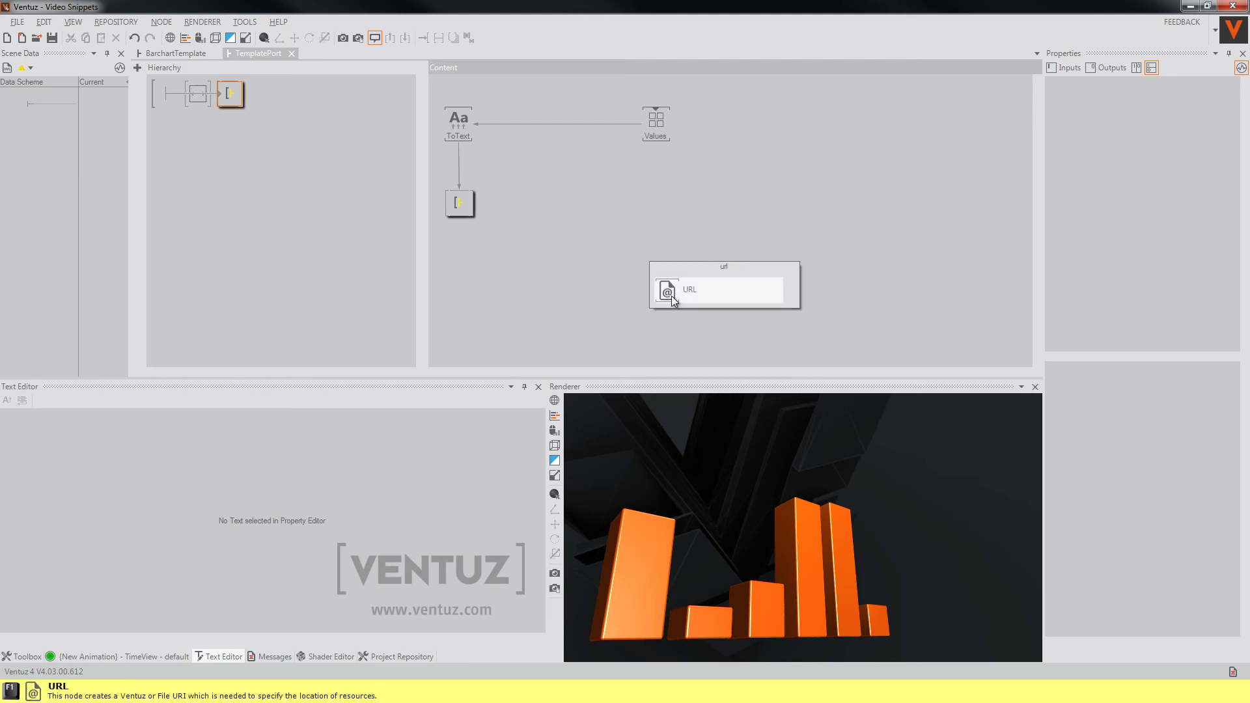
click(671, 295)
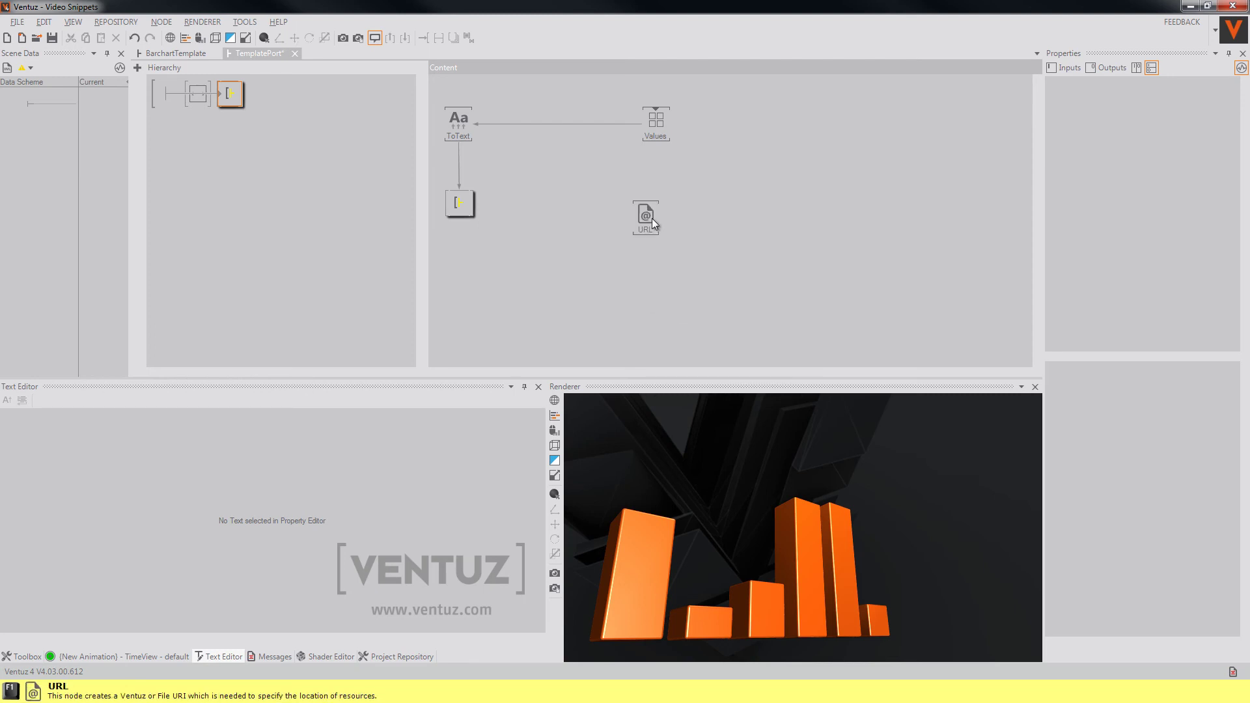
Step: Point the URL at ventuz3_splashscreen06_logo_FINAL_ABGR.dds with DataPool set to Textures
click(647, 217)
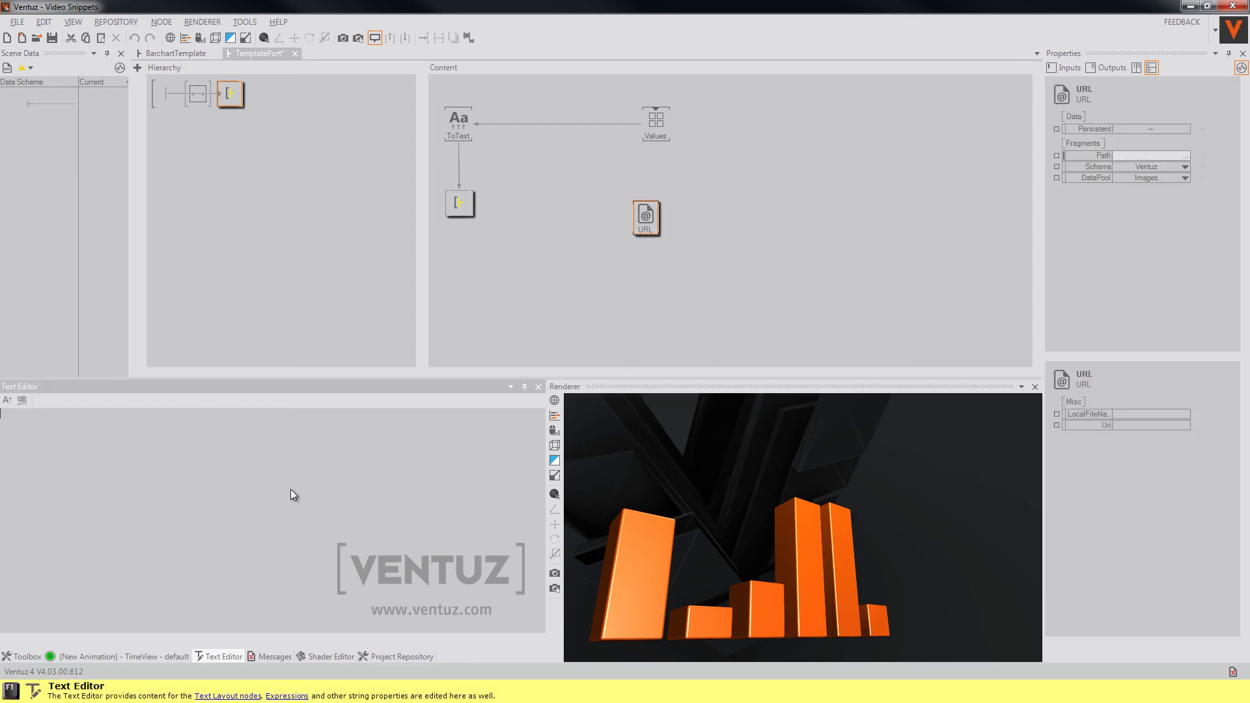
text(__HELP__/ventuz3_splashscreen06_logo_FINAL_ABGR.dds)
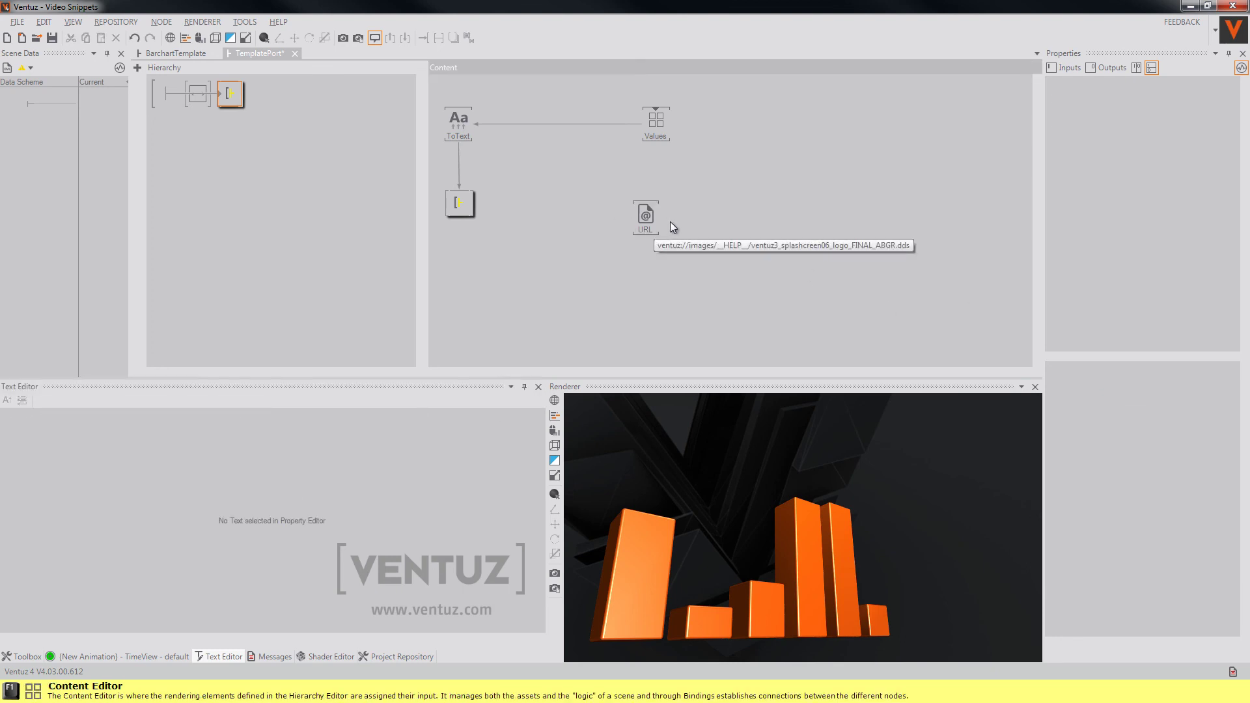
click(1162, 178)
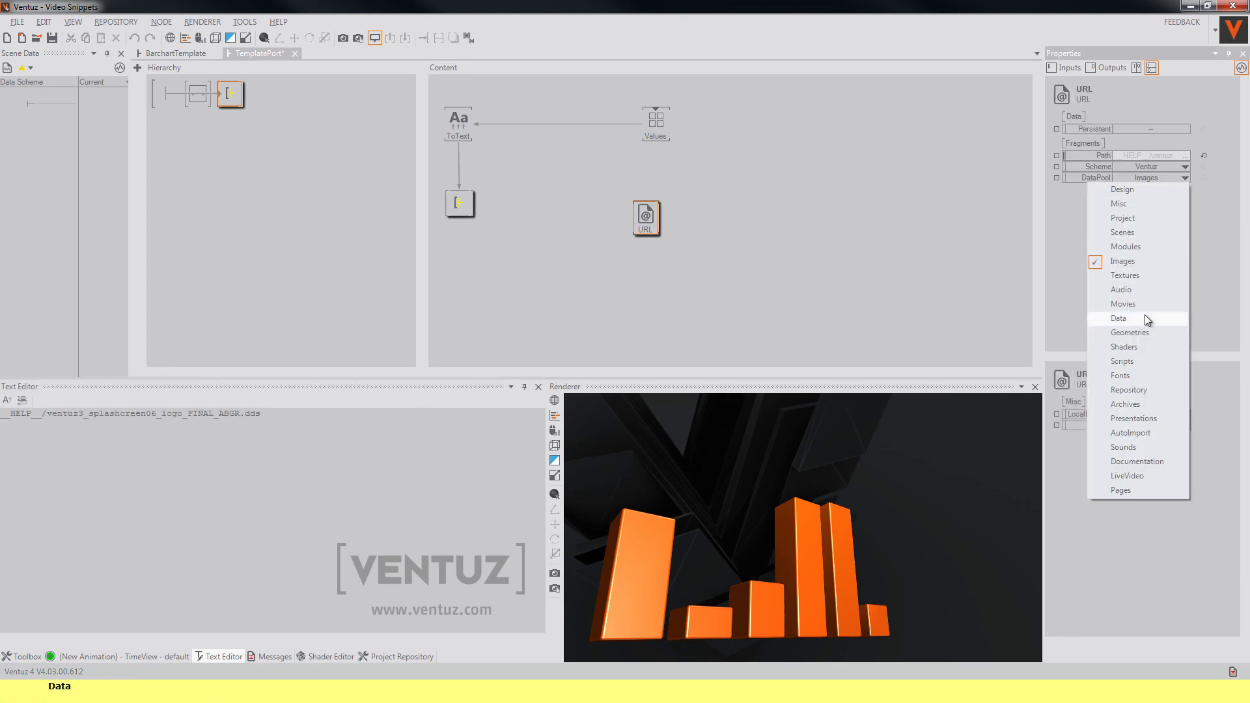
click(1124, 275)
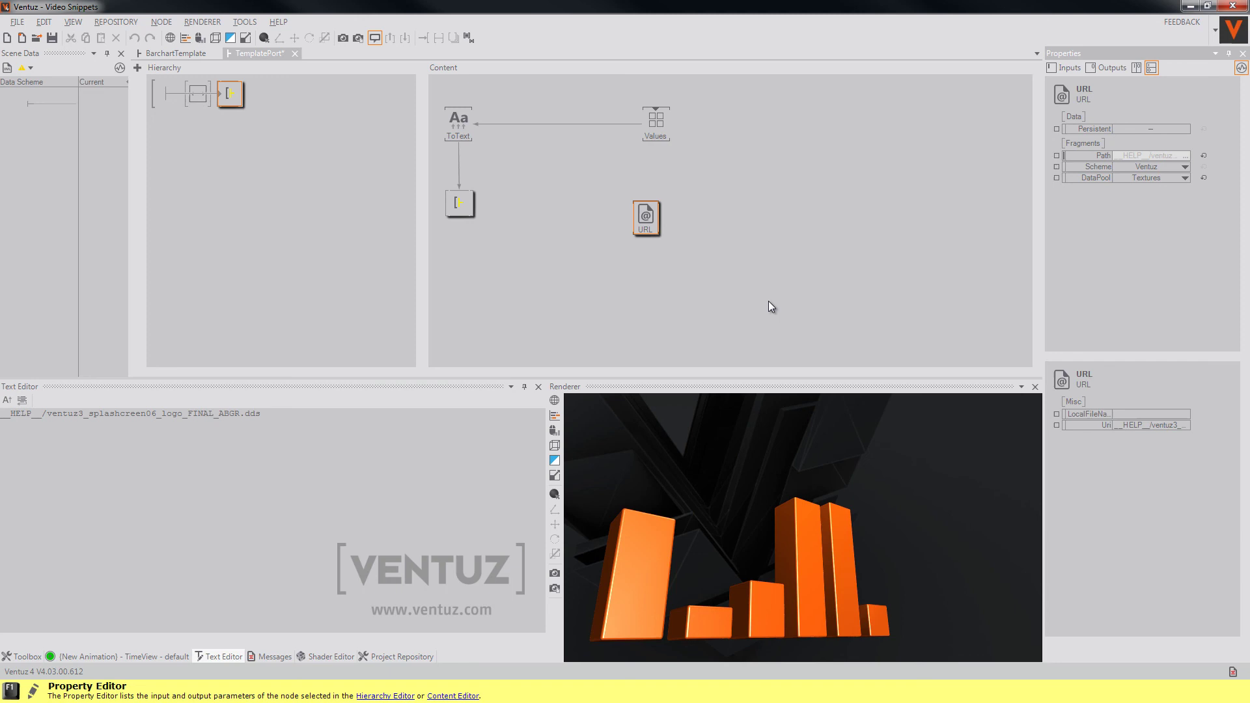
click(768, 300)
Step: Remove the ToText binding and bind the Template Port's Data to the URL node's Uri
click(457, 166)
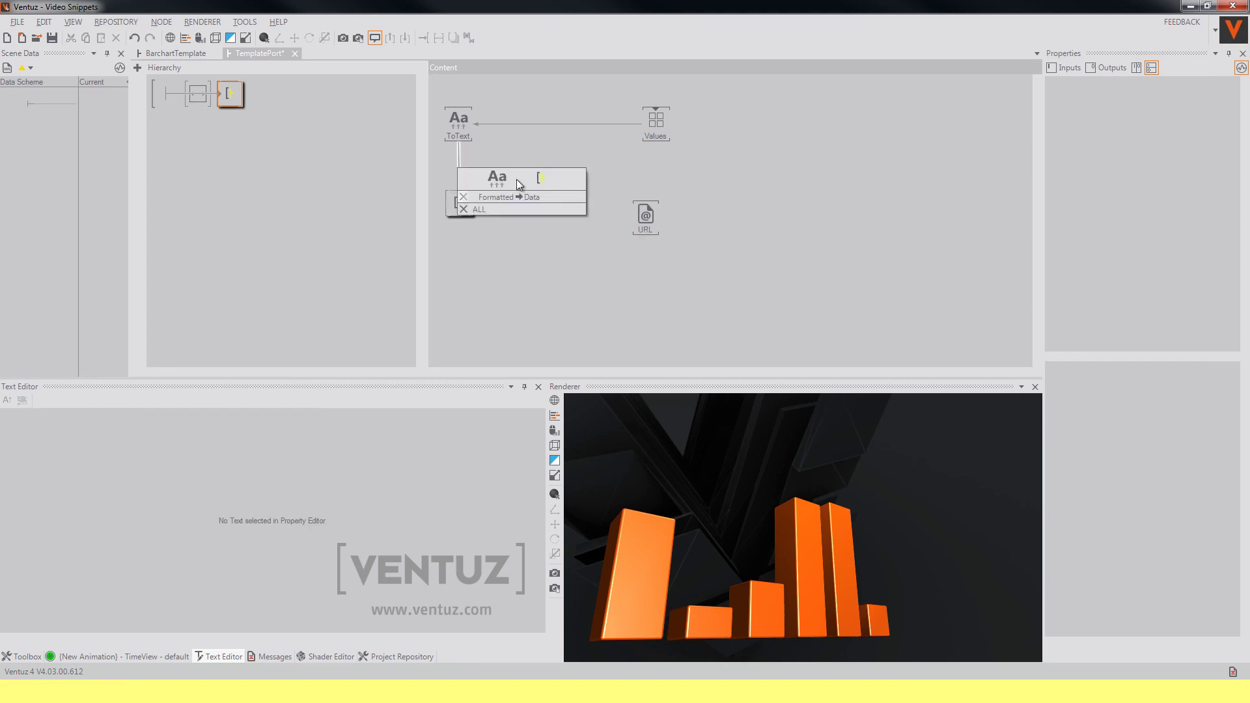
click(516, 180)
click(465, 209)
drag(1102, 178, 649, 220)
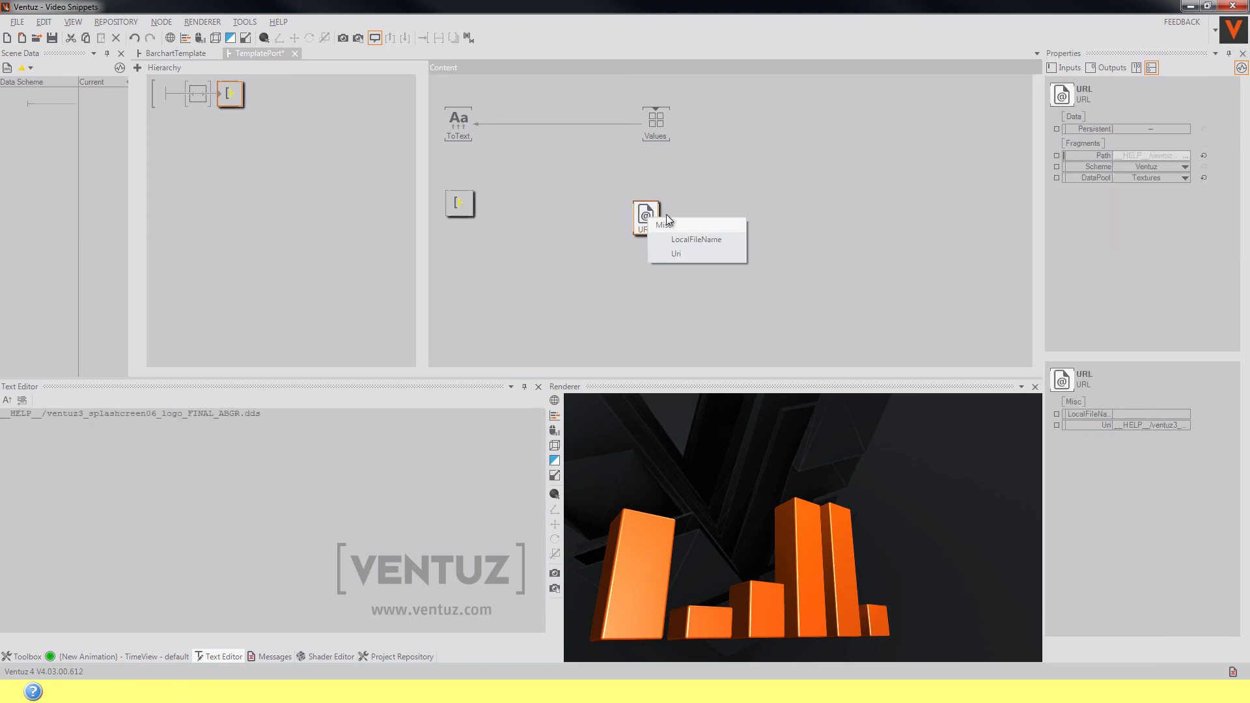
click(687, 254)
drag(459, 203, 479, 203)
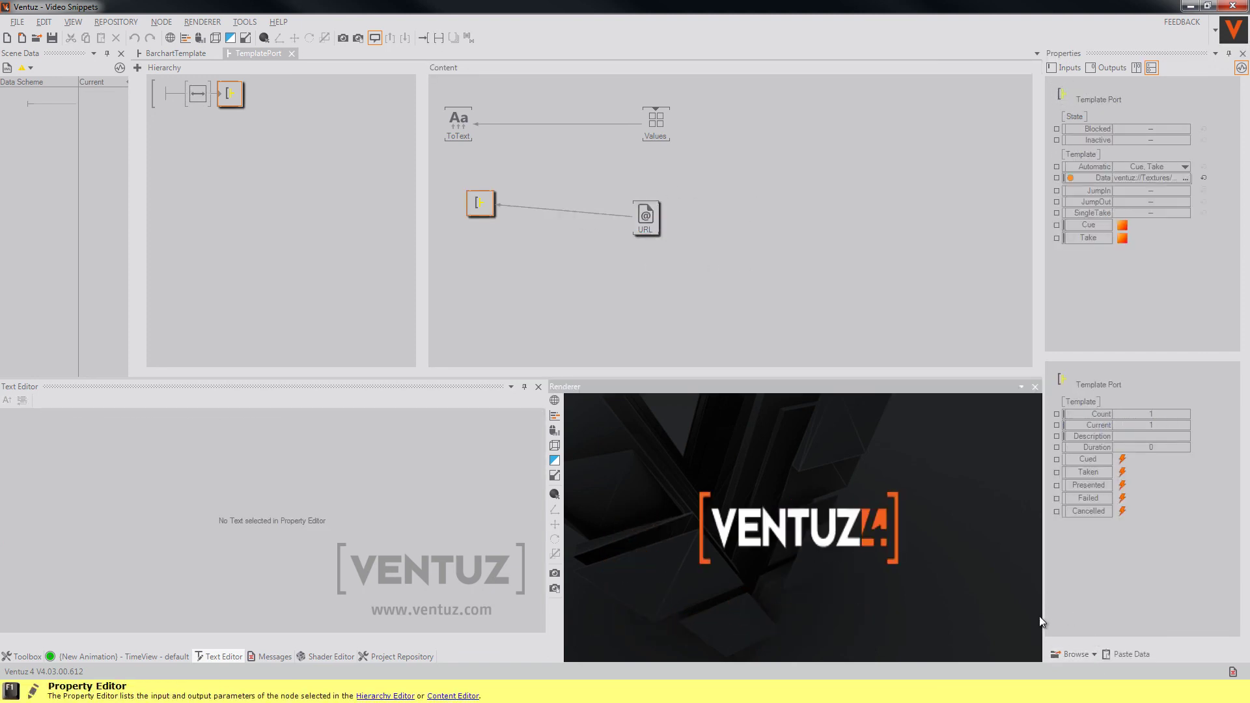
Step: Check the list of browsable asset types, then dismiss it and deselect the port
click(1093, 655)
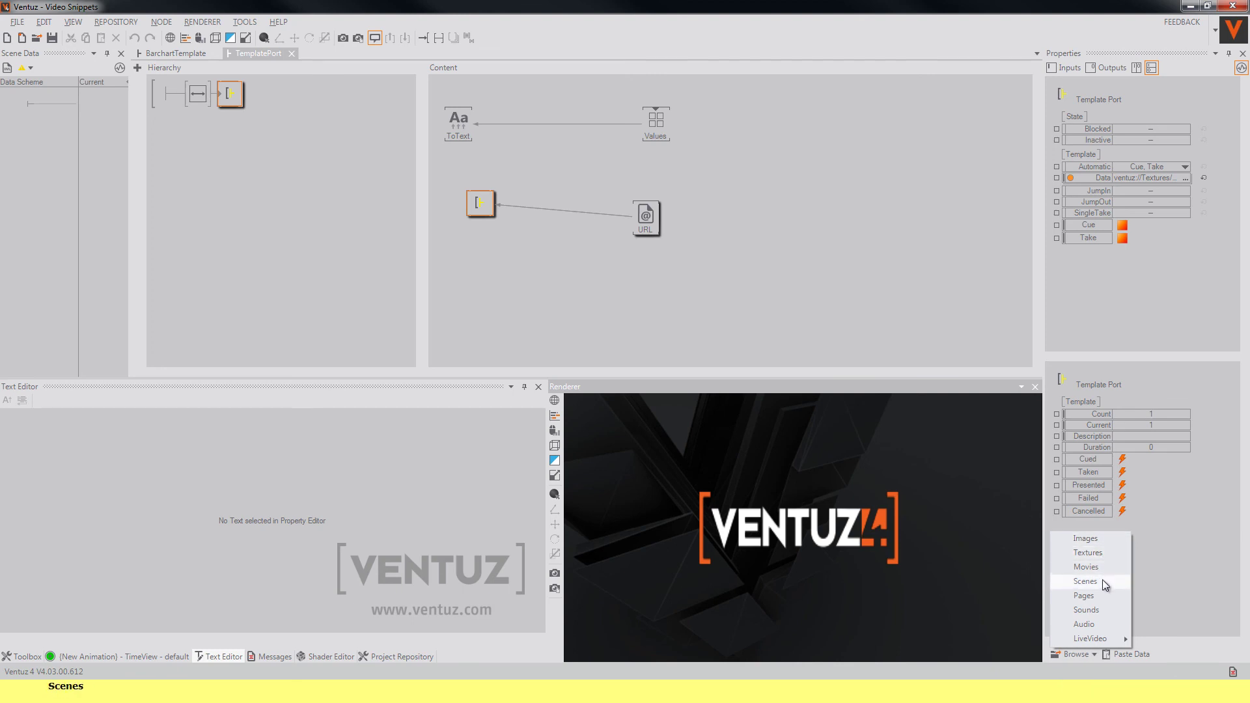
mouse_move(1110, 639)
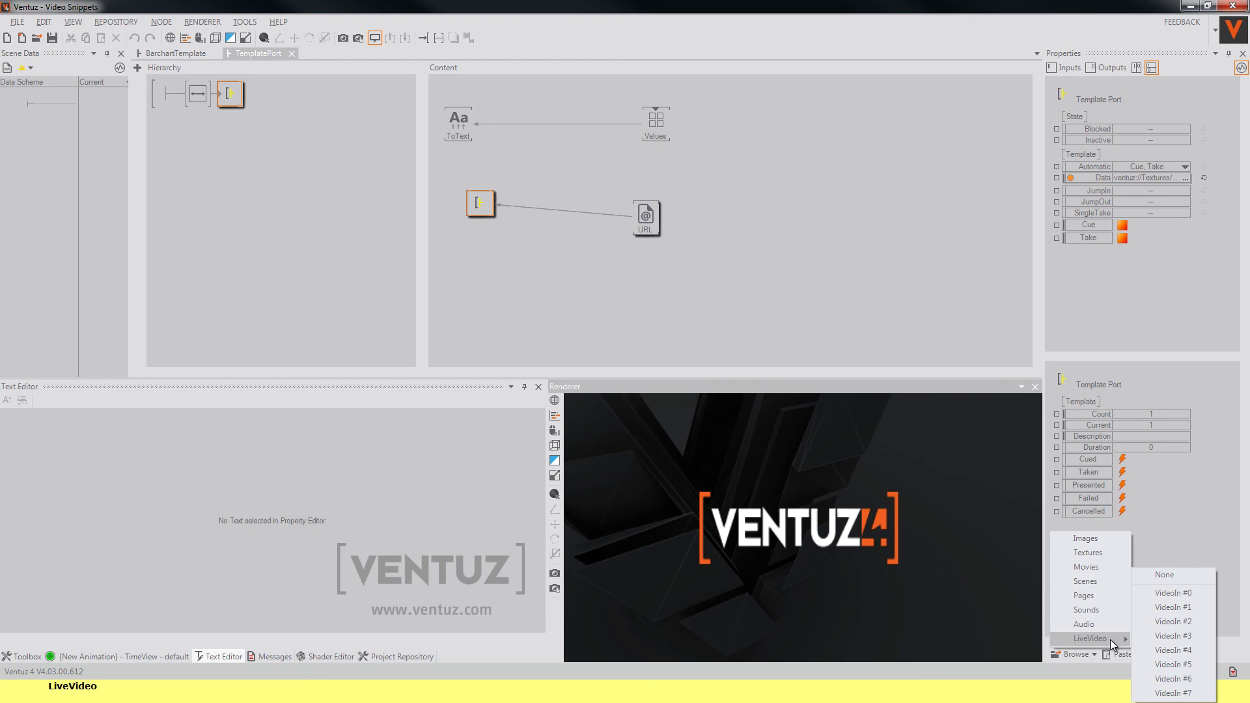
click(729, 317)
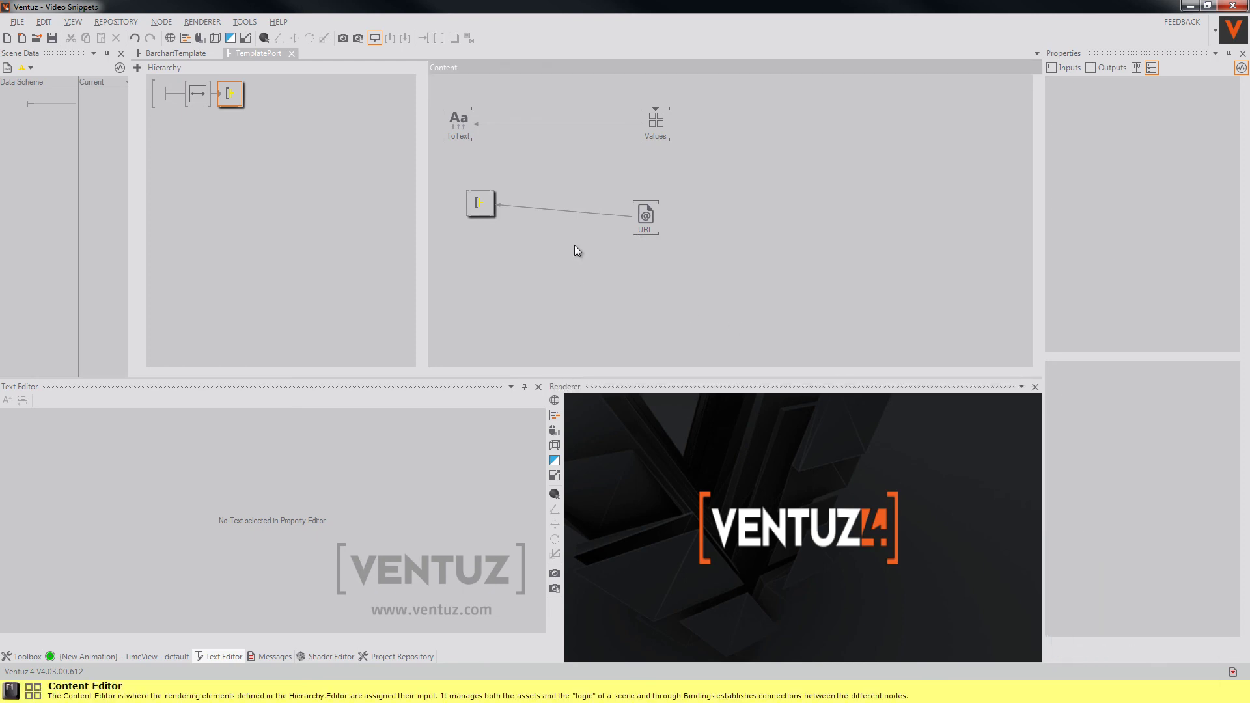